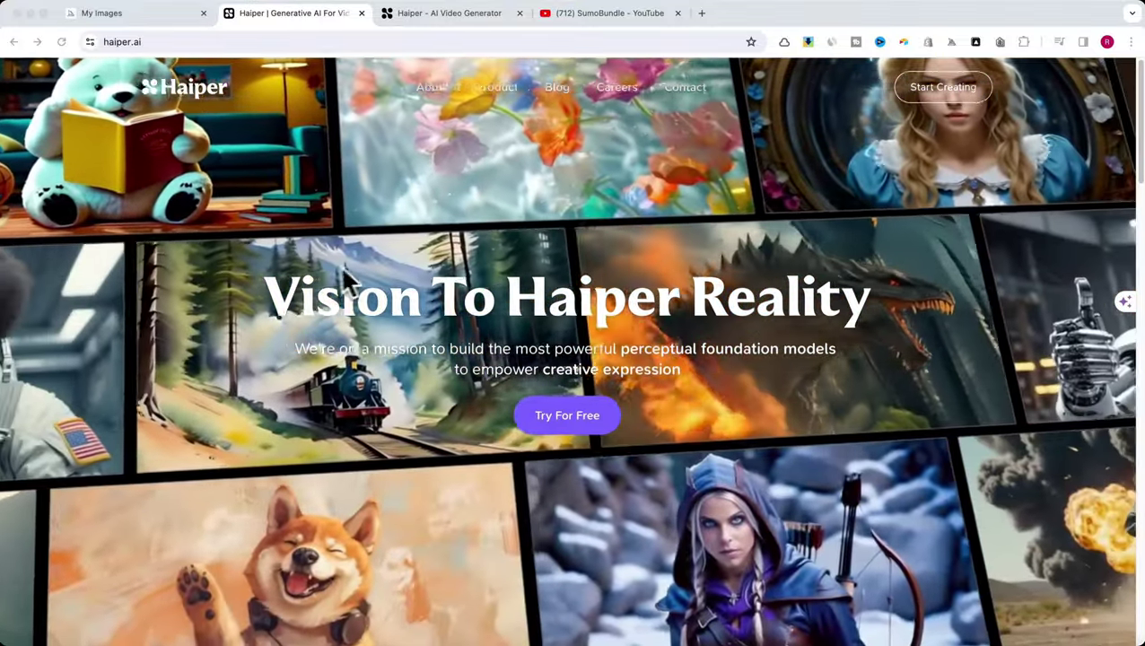
Scroll through the haiper.ai landing page to browse its sections and examples.
scroll(318, 265, "down", 3)
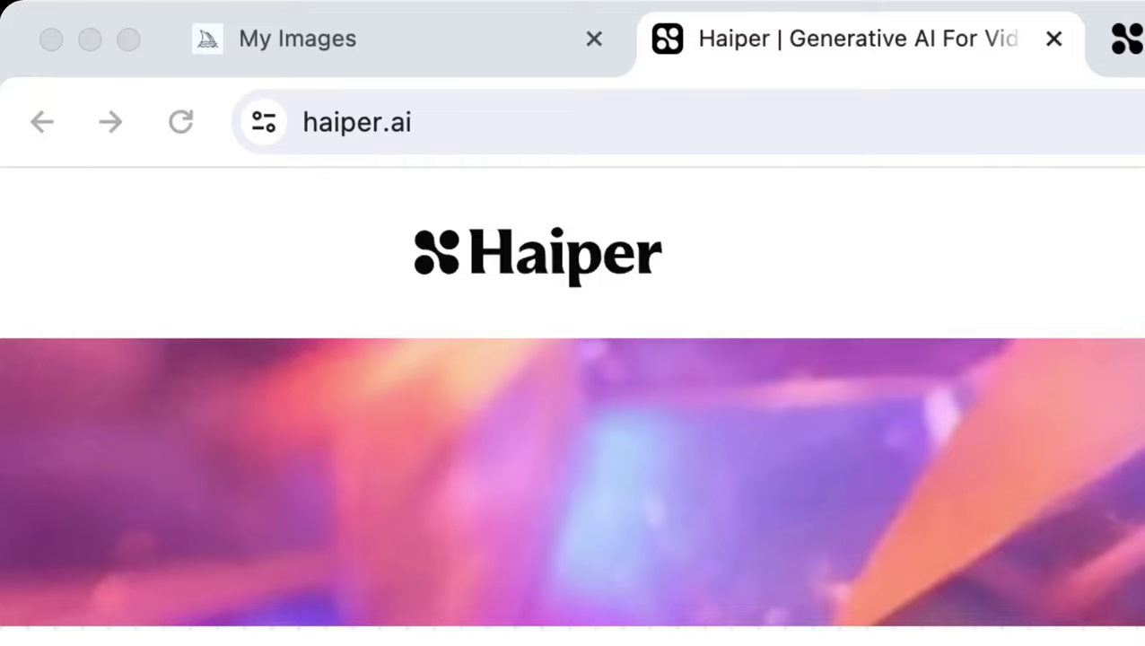
scroll(573, 485, "down", 3)
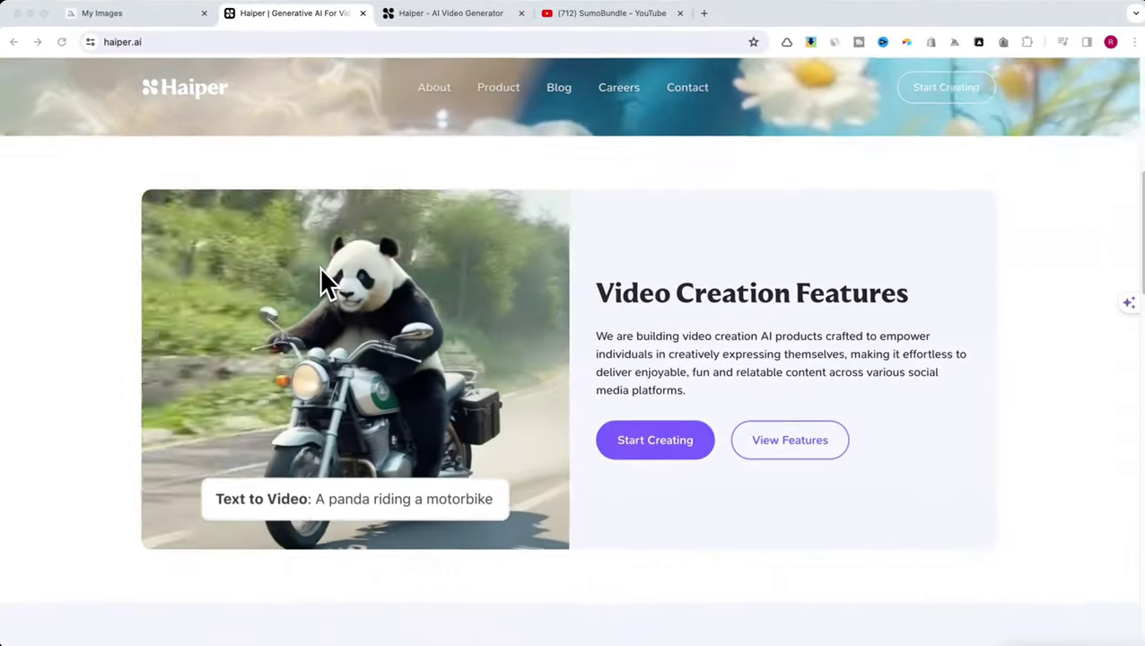
scroll(319, 265, "down", 5)
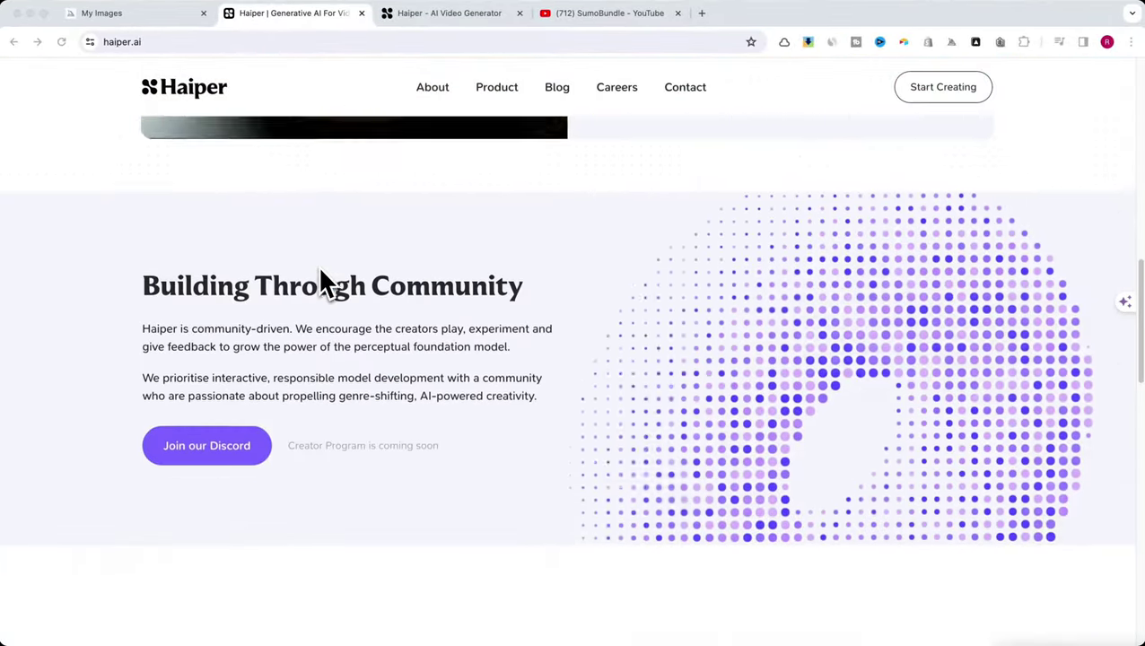
scroll(318, 264, "up", 15)
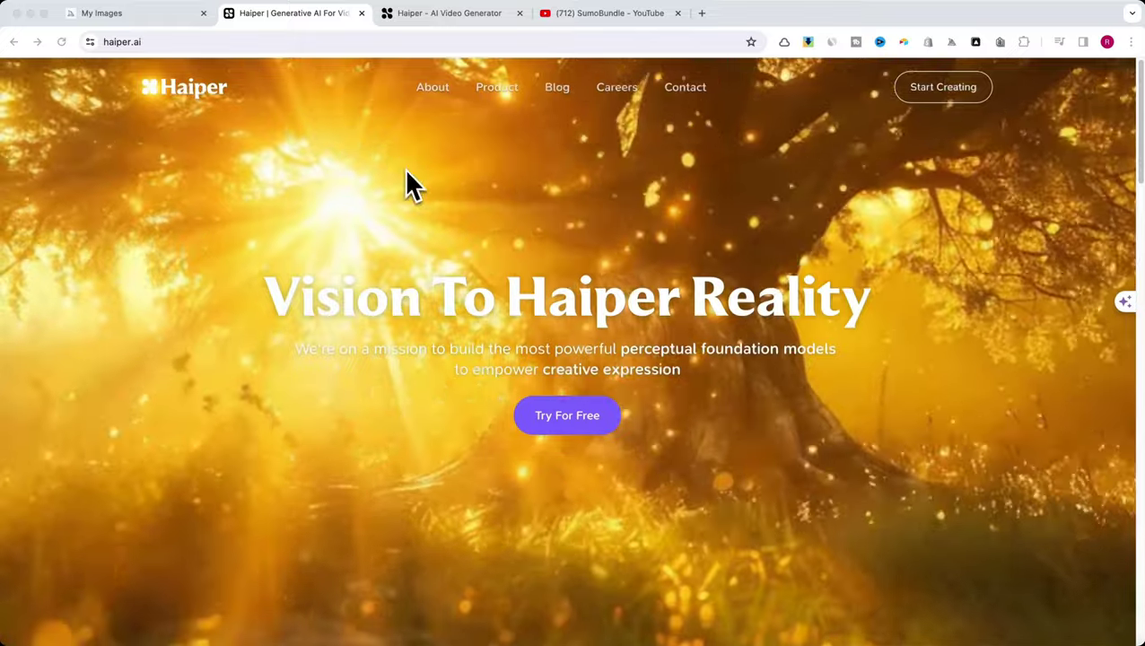
scroll(408, 170, "down", 15)
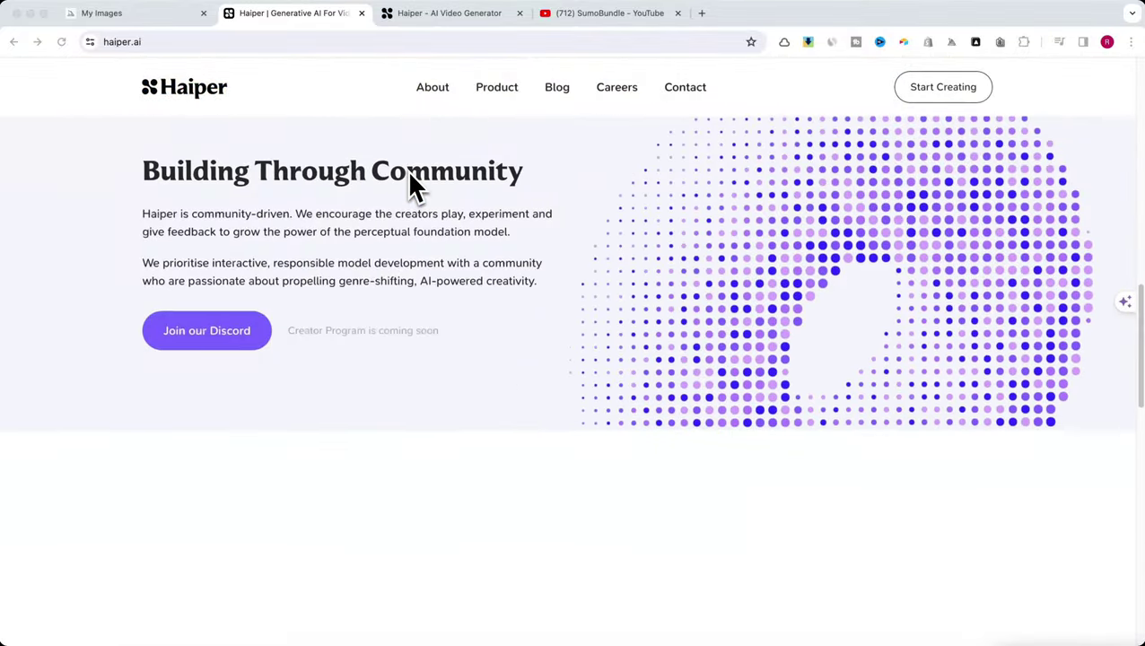
scroll(411, 187, "down", 10)
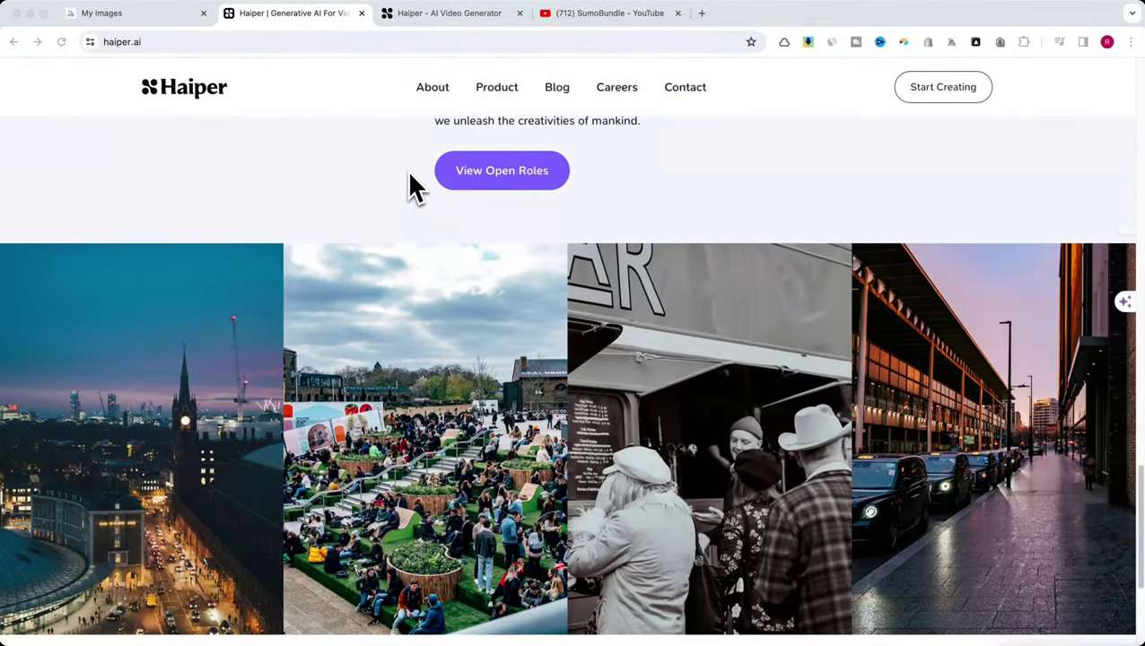
scroll(410, 187, "down", 3)
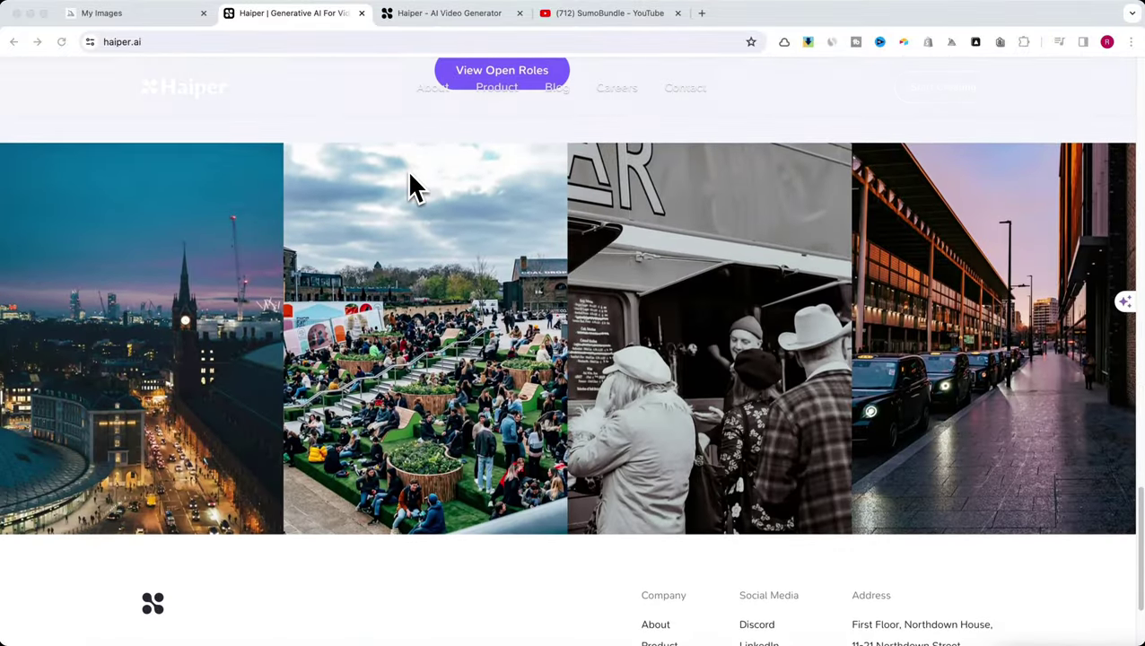
scroll(411, 187, "down", 3)
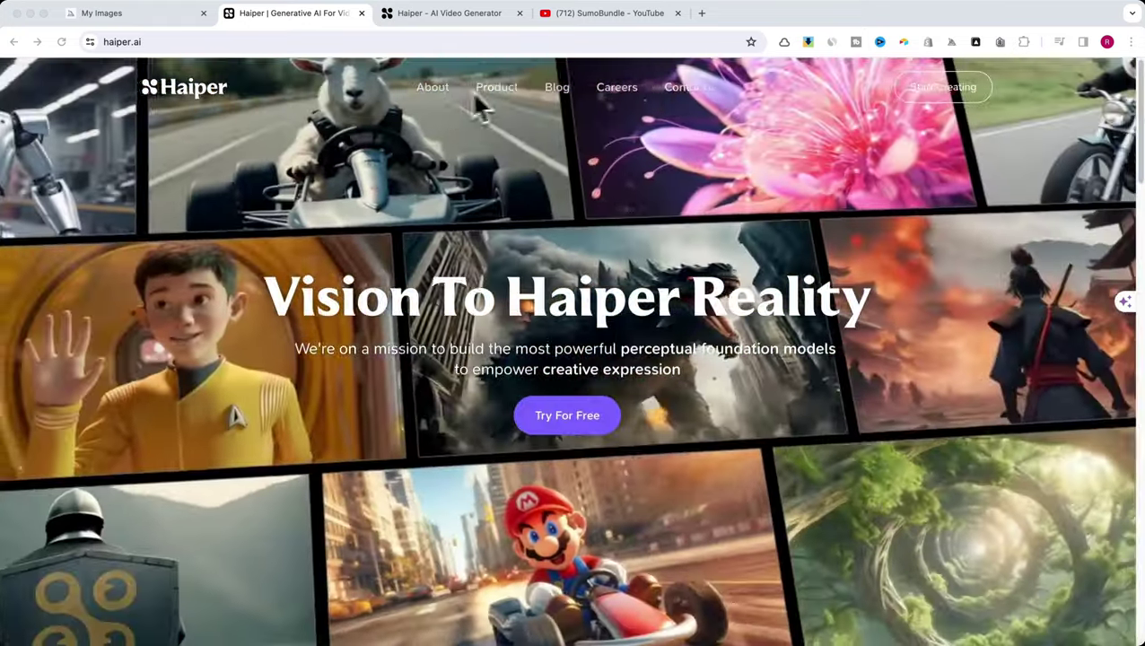
Open the Product page and advance the Text to Video carousel by two example clips.
left_click(503, 93)
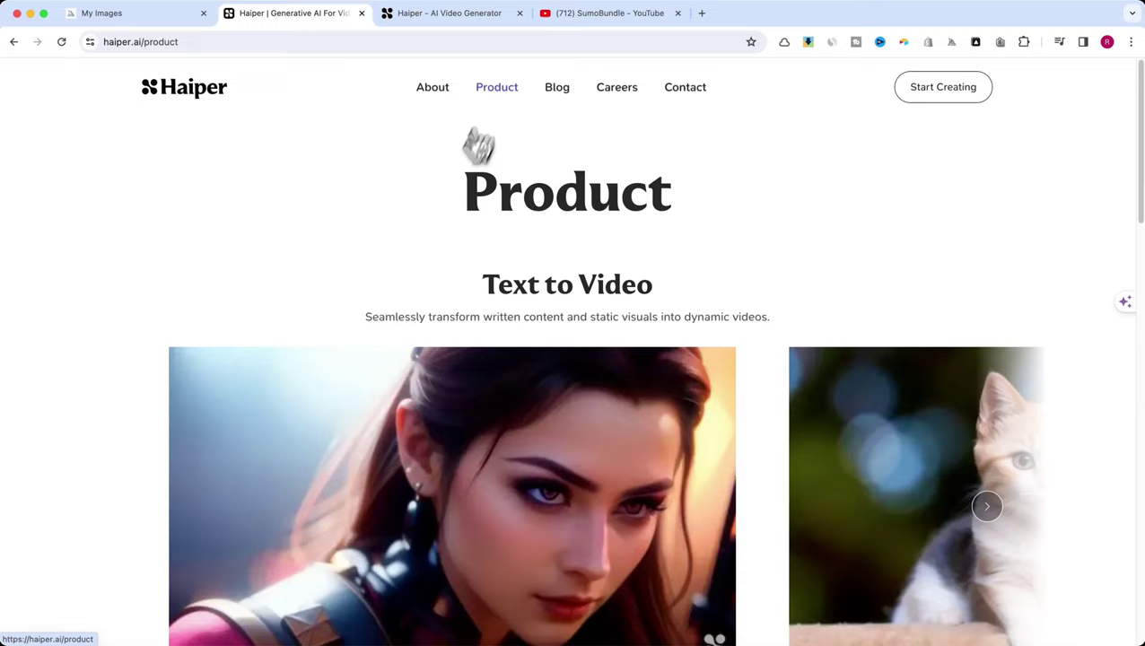
scroll(440, 226, "down", 3)
scroll(435, 225, "down", 3)
scroll(435, 225, "up", 5)
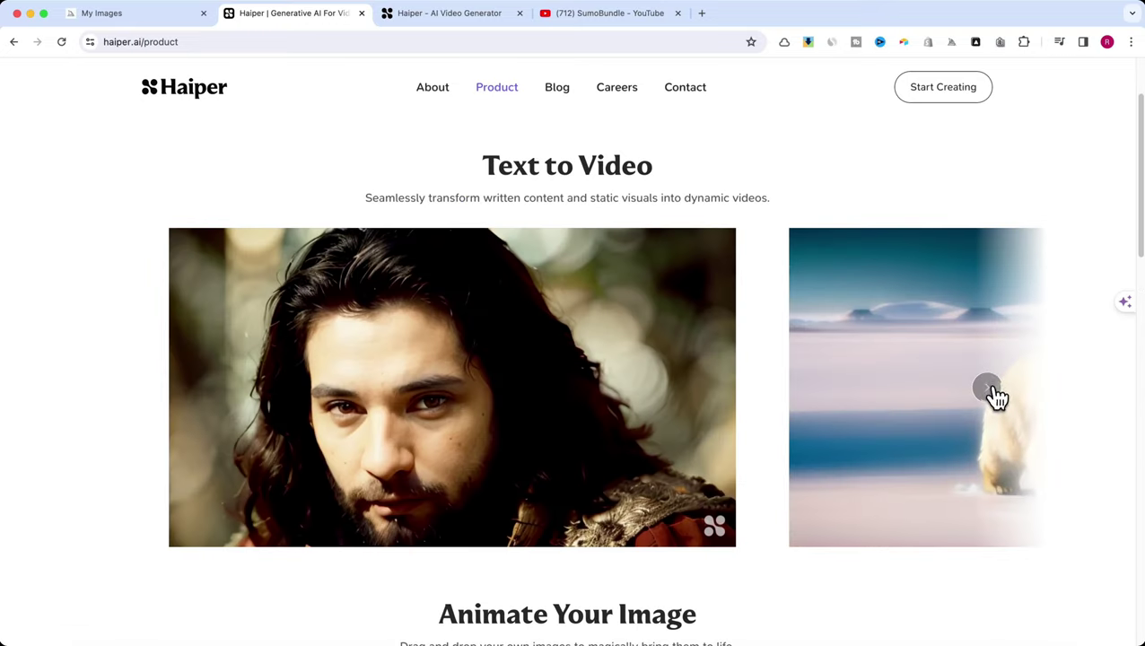
left_click(990, 390)
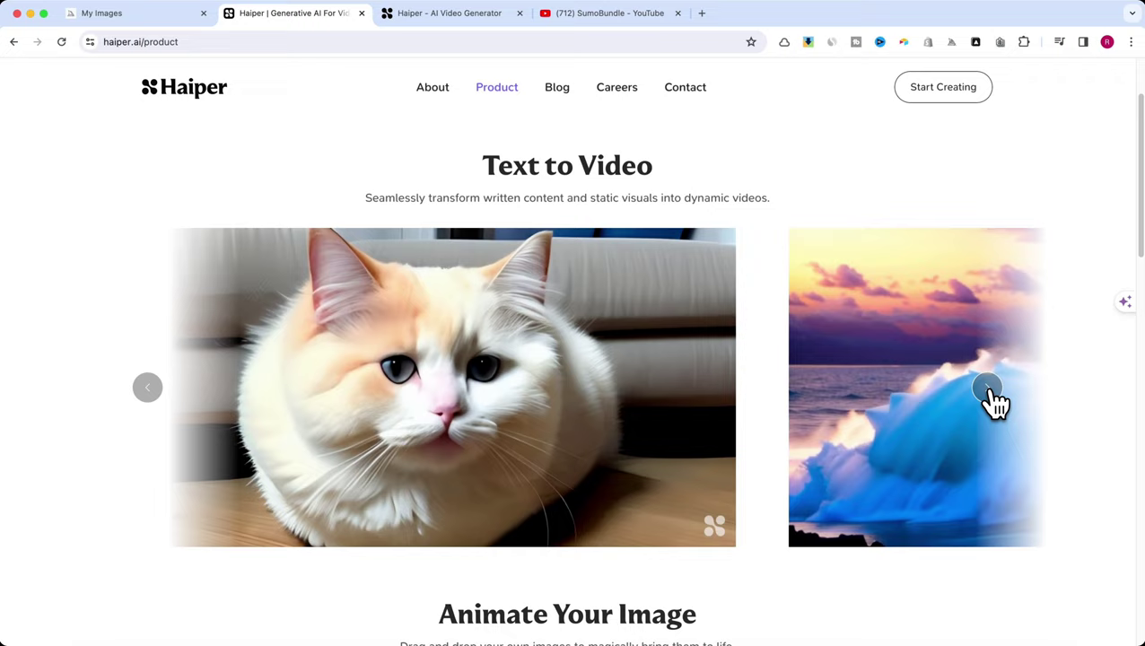
left_click(987, 388)
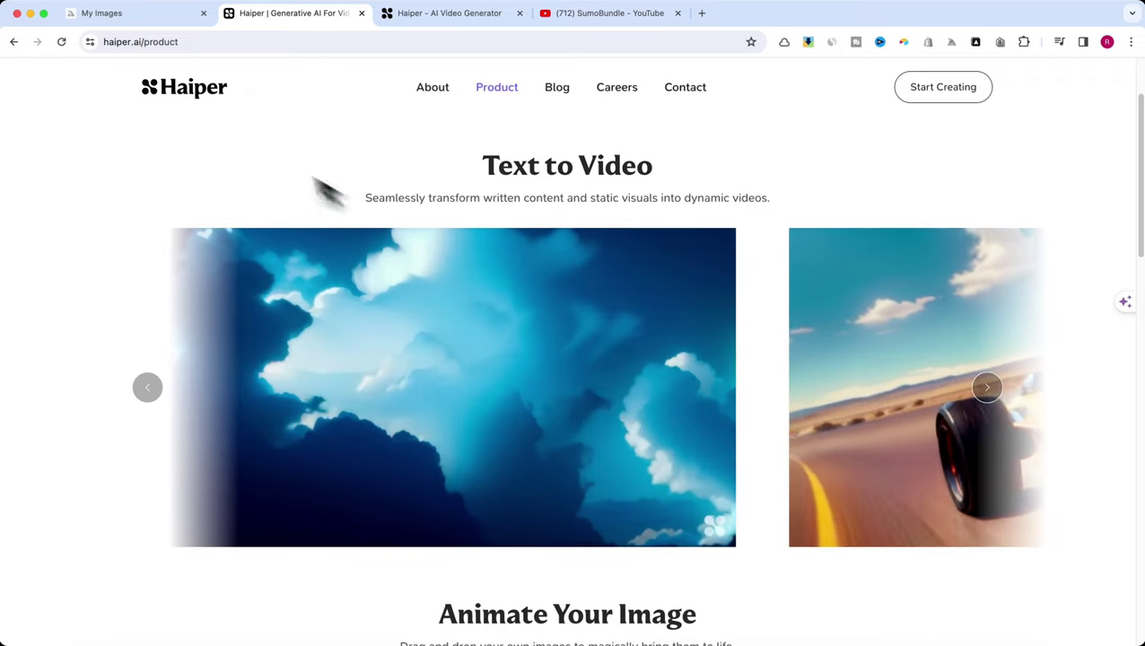
In Midjourney, resubmit the cap-wearing smoking alien galaxy prompt for a new four-image batch.
left_click(111, 20)
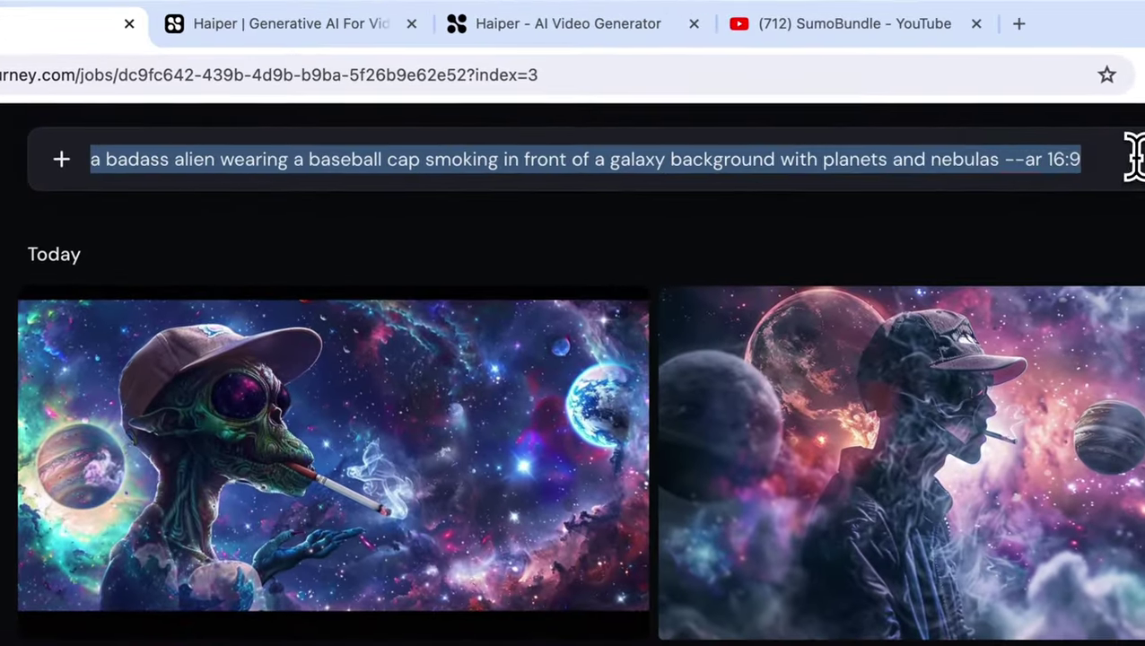
left_click(1133, 157)
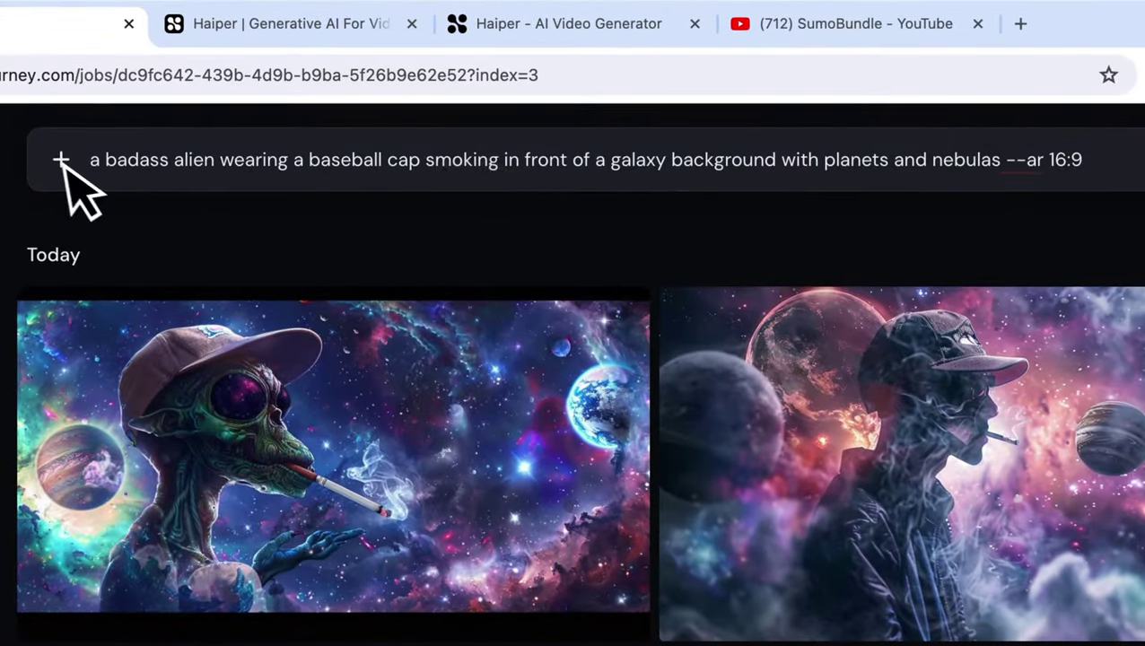
left_click_drag(69, 178, 189, 162)
left_click_drag(231, 94, 787, 93)
key("super+c")
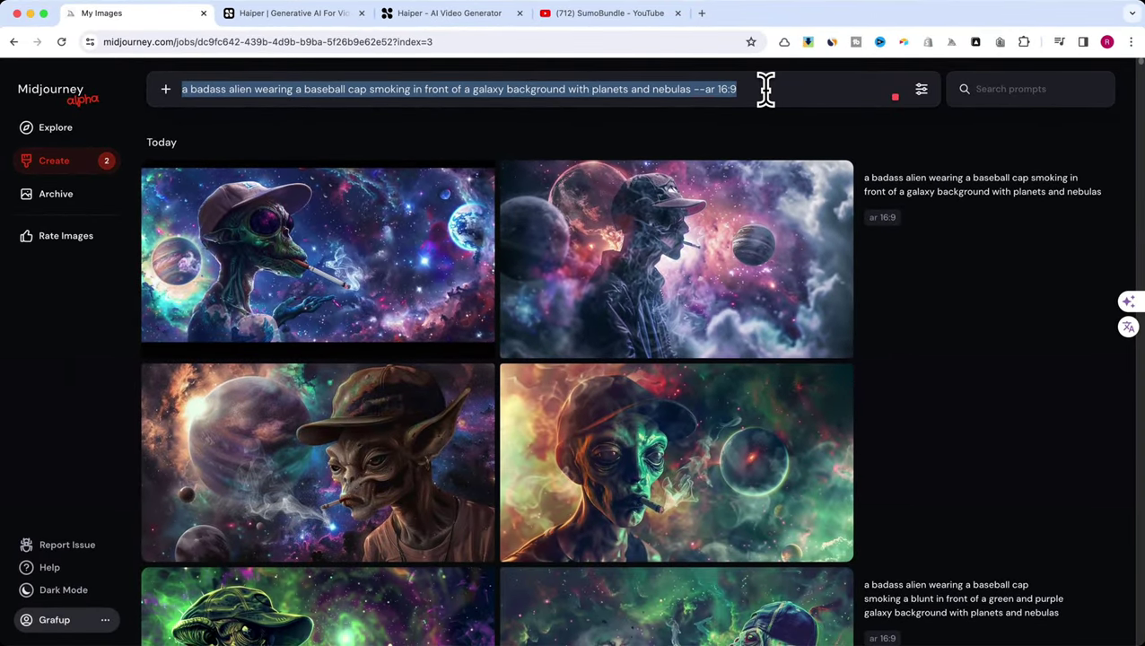
left_click(766, 89)
key("Return")
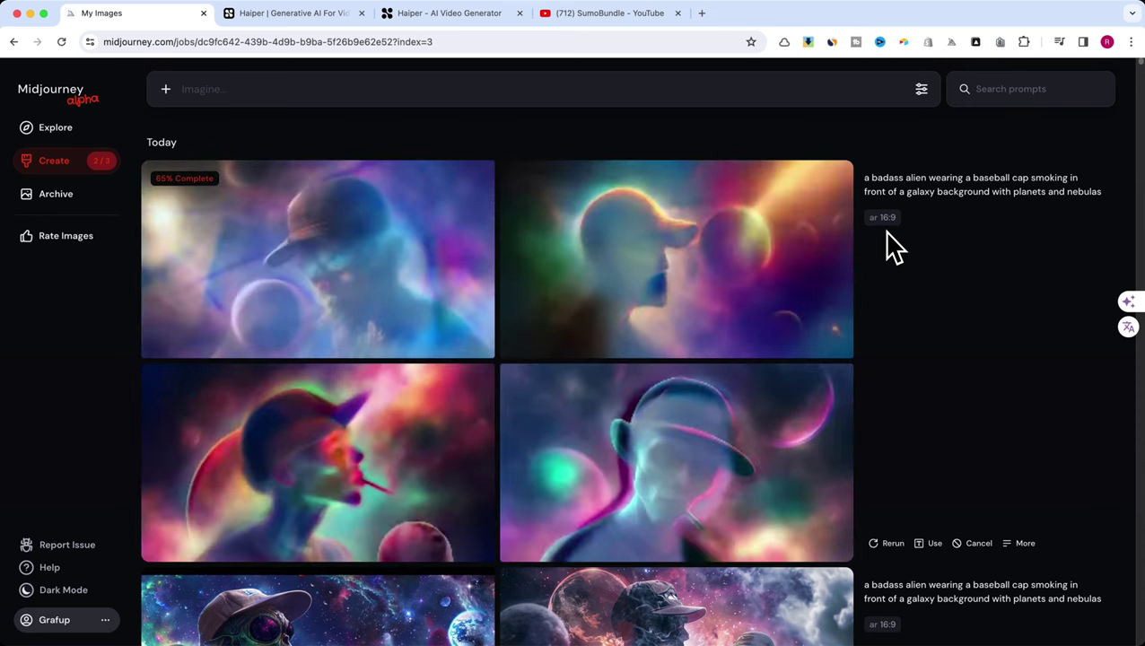
Browse the finished four cap-wearing alien images, closing the enlarged image view afterwards.
scroll(889, 246, "down", 1)
scroll(889, 246, "down", 8)
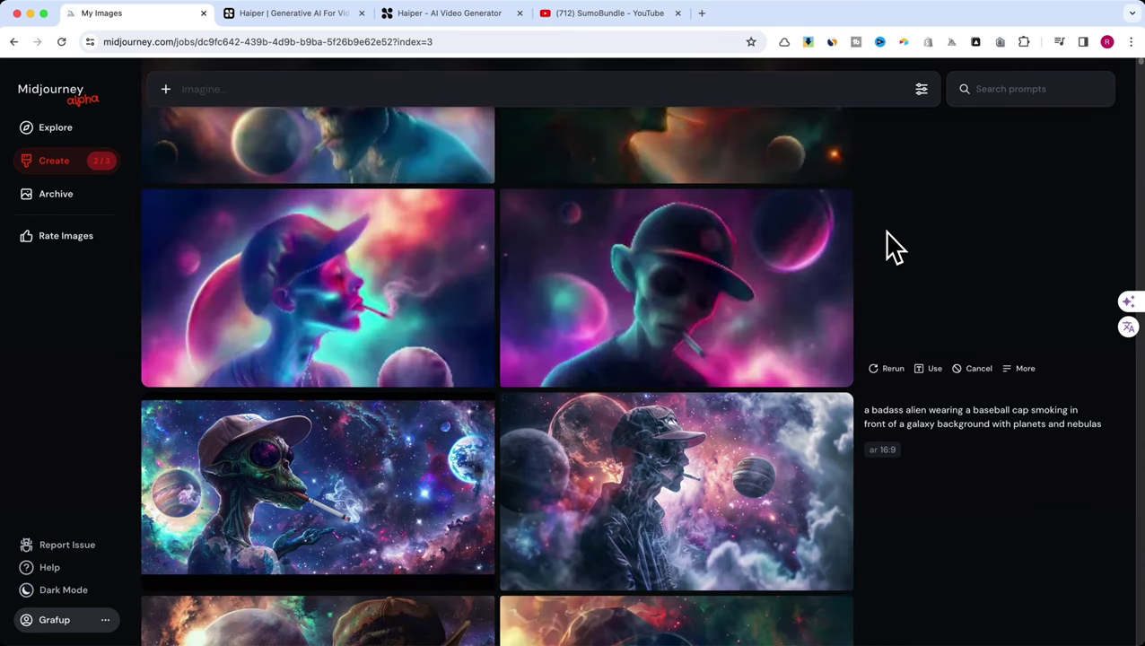
scroll(889, 250, "up", 3)
scroll(745, 394, "down", 3)
scroll(745, 395, "down", 1)
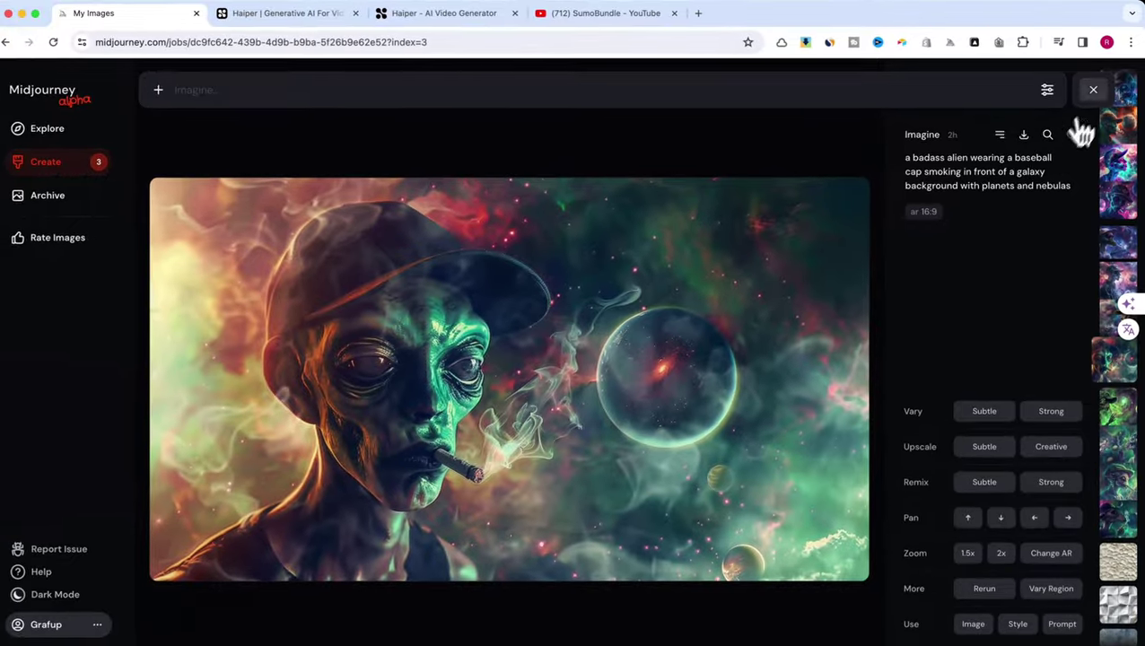
left_click(1042, 177)
scroll(698, 274, "up", 5)
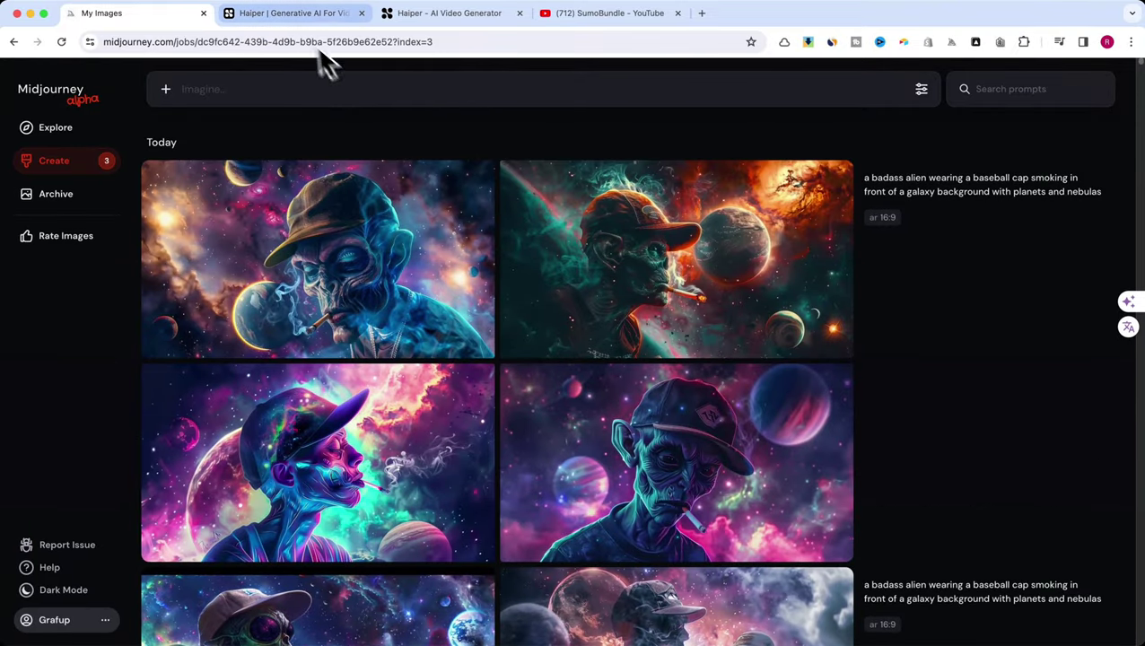
left_click(414, 14)
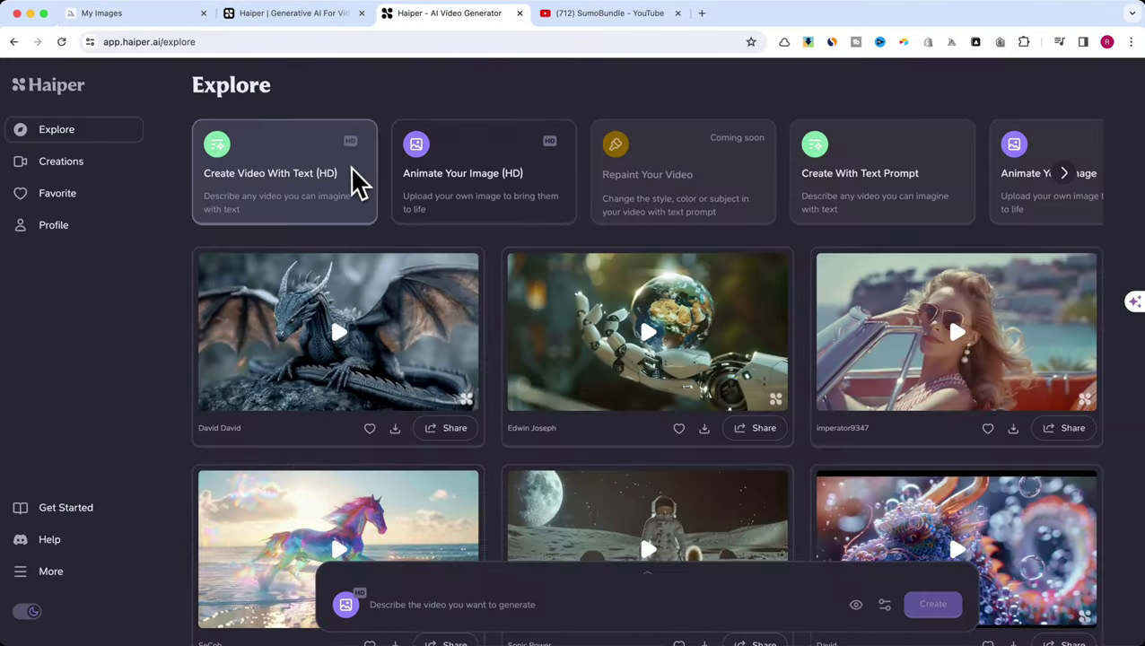
scroll(467, 311, "down", 3)
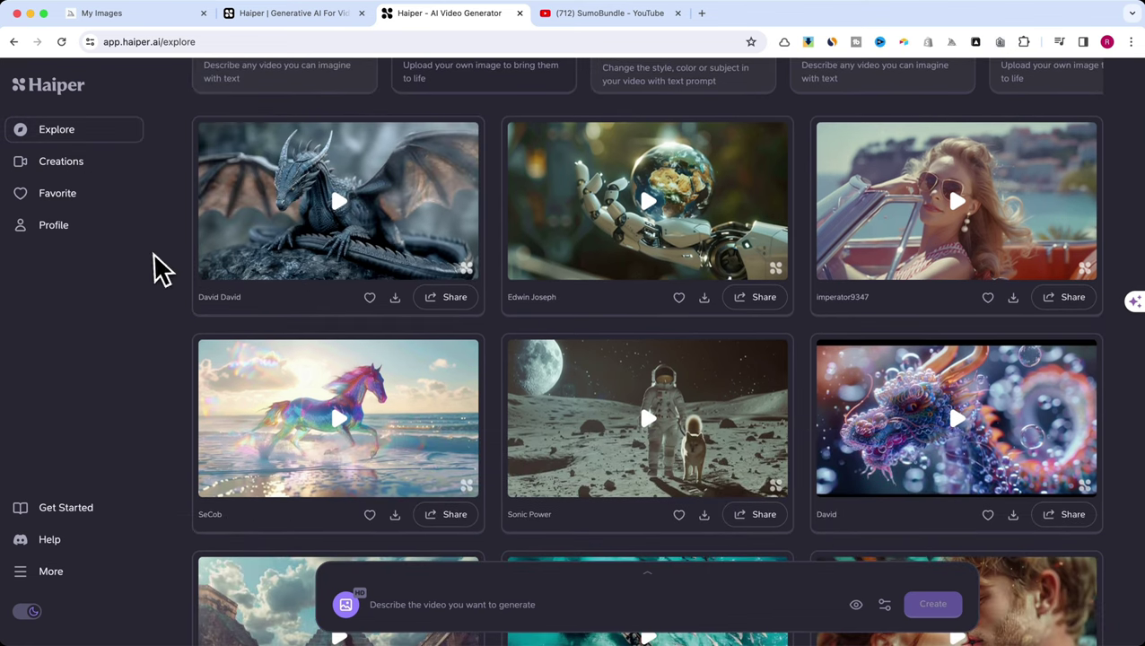
scroll(162, 267, "up", 2)
scroll(483, 311, "down", 10)
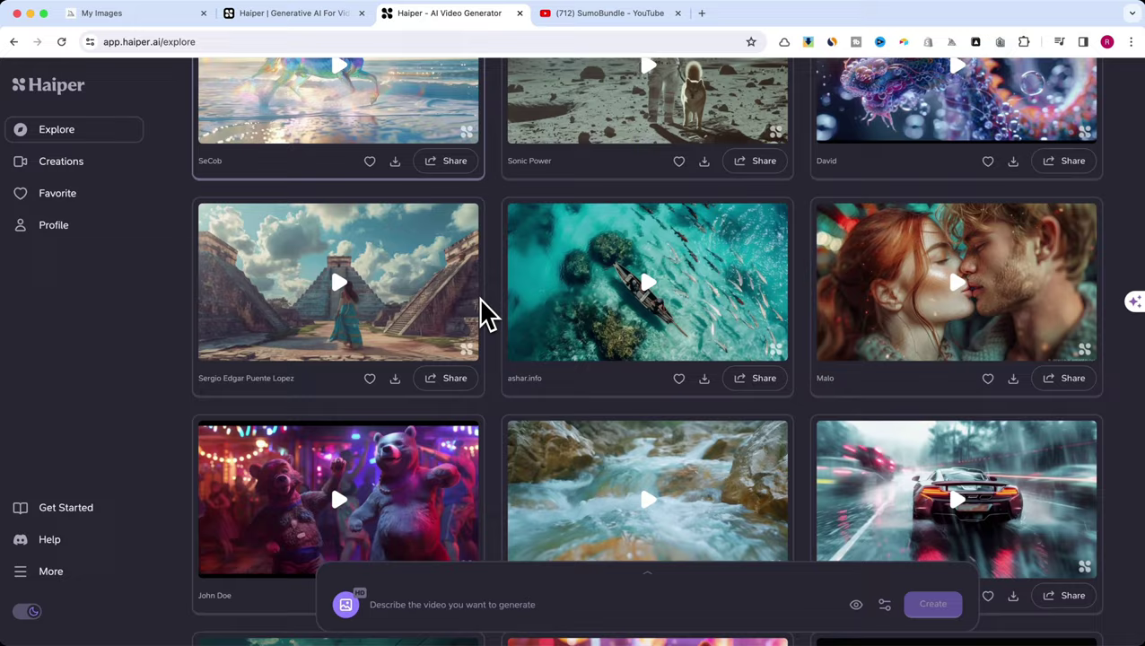
scroll(485, 314, "down", 4)
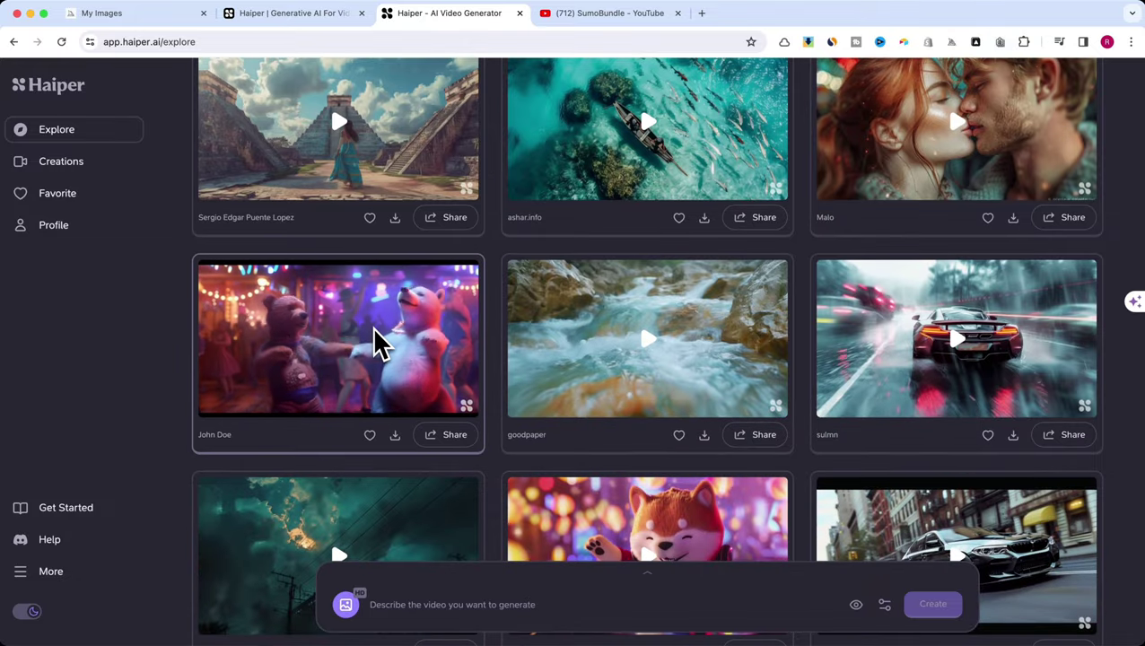
scroll(634, 365, "down", 3)
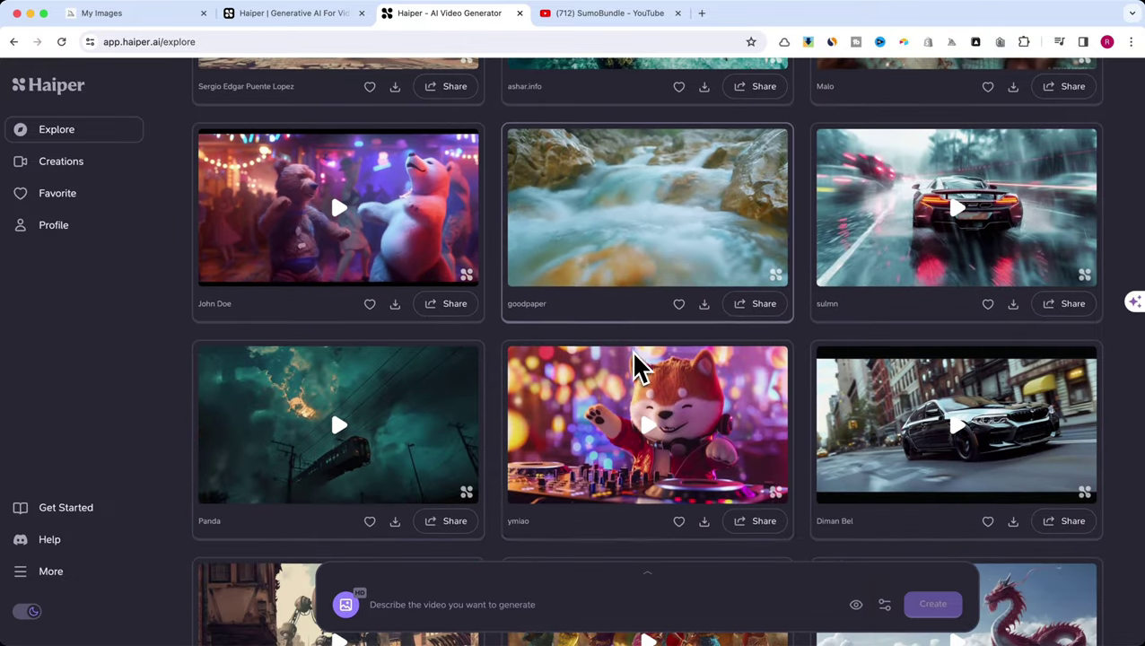
scroll(655, 434, "down", 1)
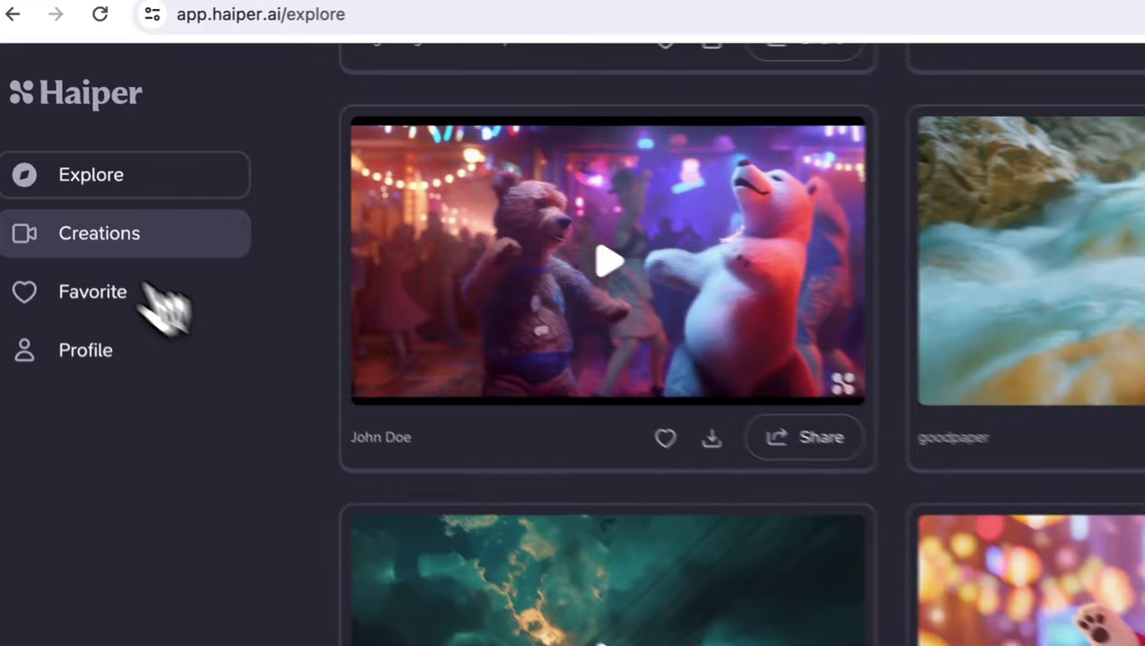
Go to Creations and choose the Create Video With Text (HD) template.
left_click(90, 234)
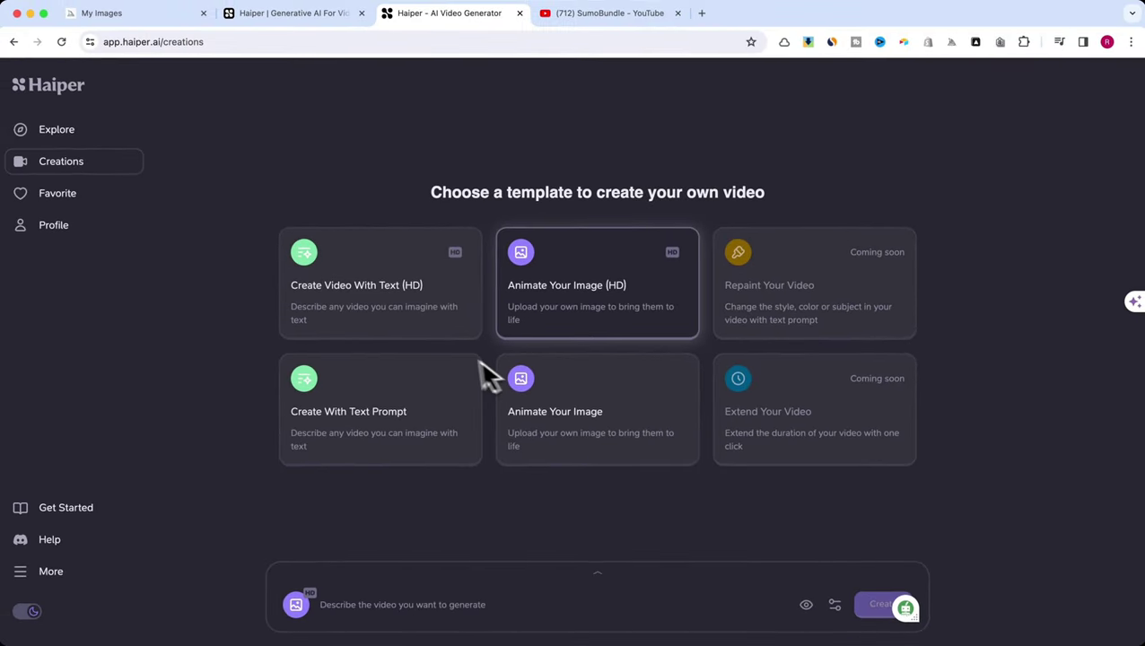
left_click(396, 310)
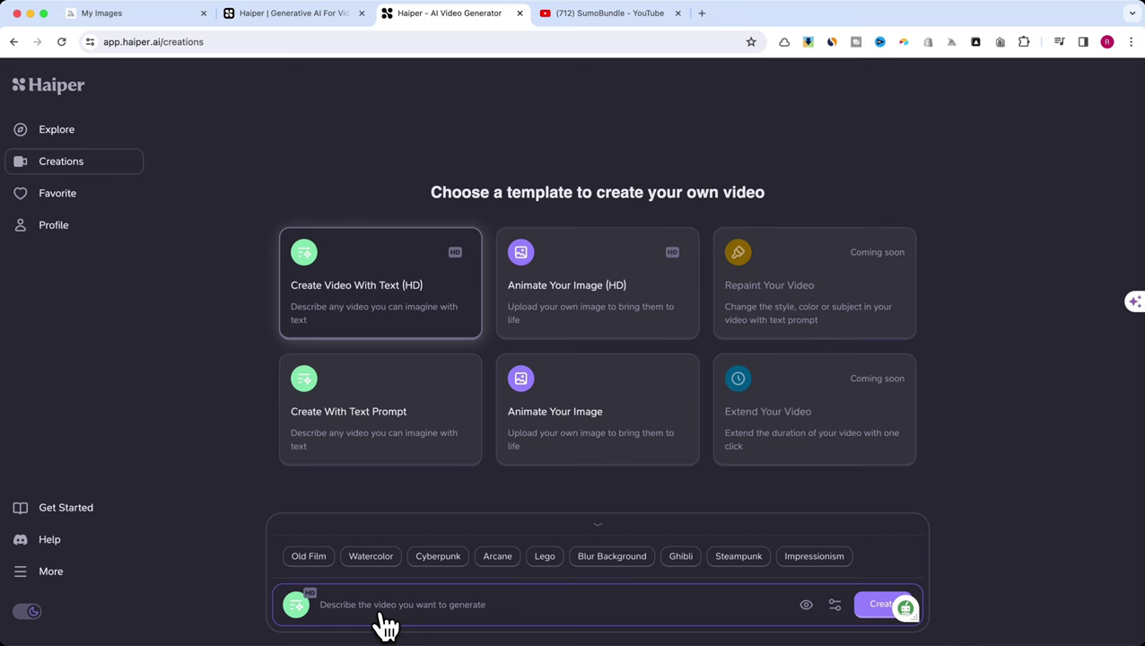
Paste the alien galaxy prompt and generate an HD text-to-video clip.
key("super+v")
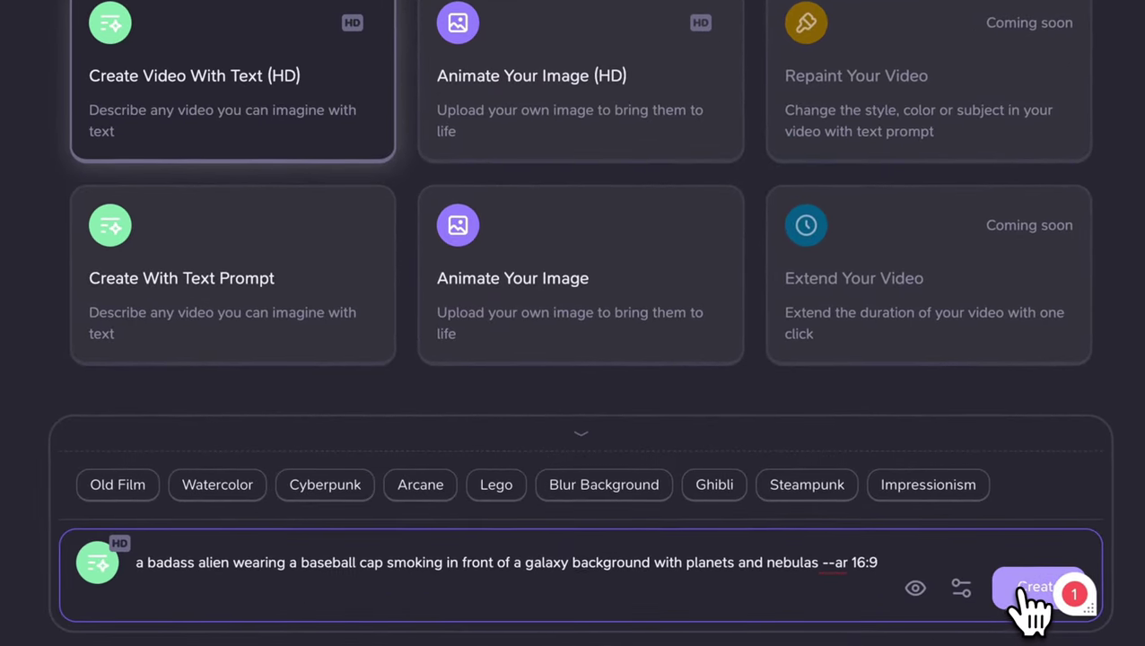
left_click(1025, 591)
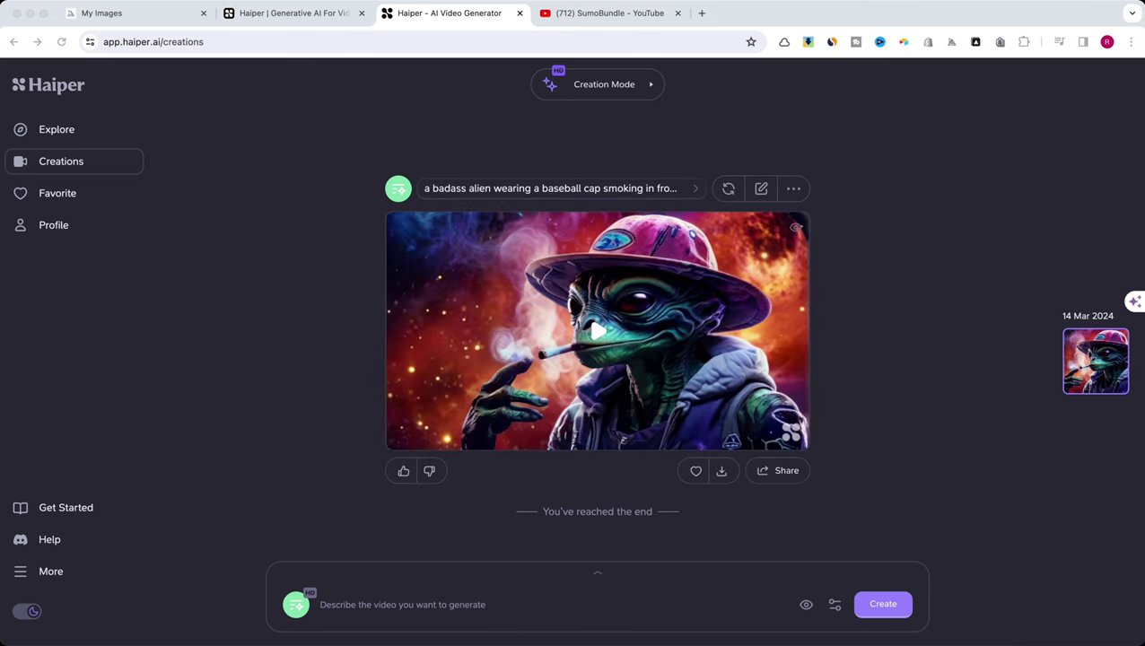
Play the generated alien video full screen, then return to the Creations page.
left_click(597, 332)
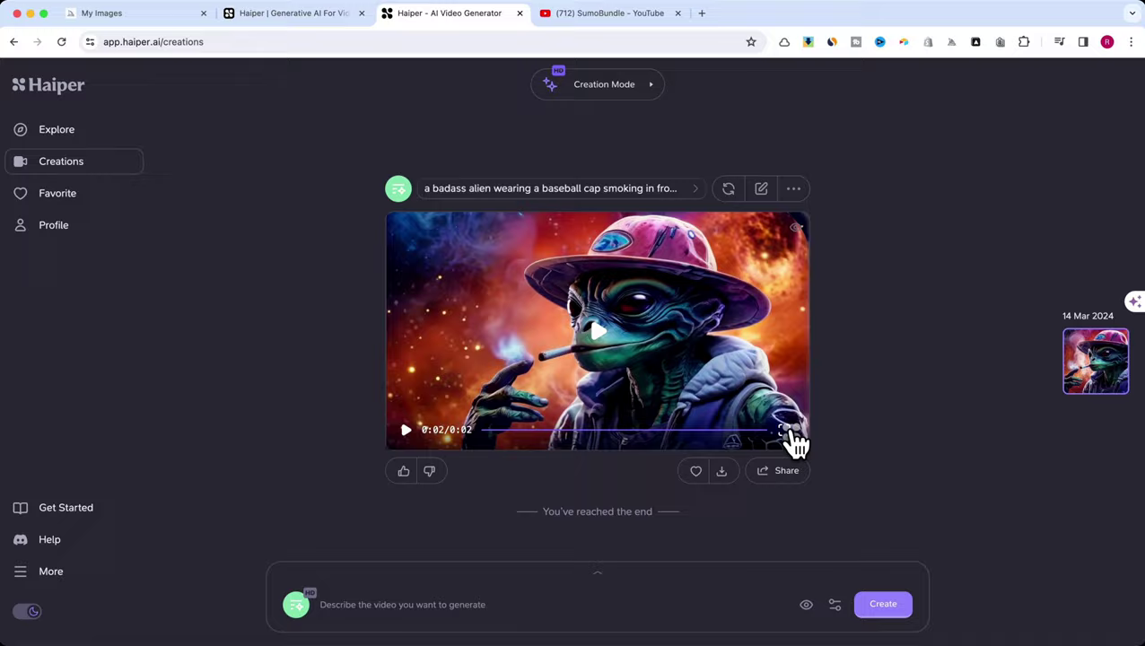
left_click(785, 431)
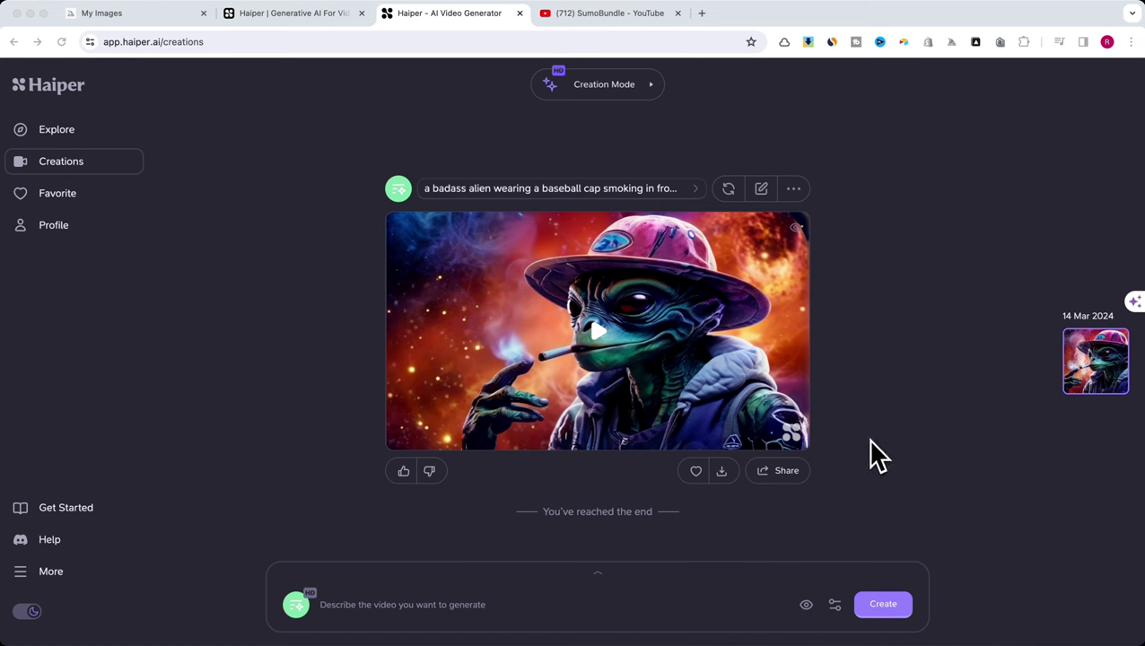
left_click(77, 165)
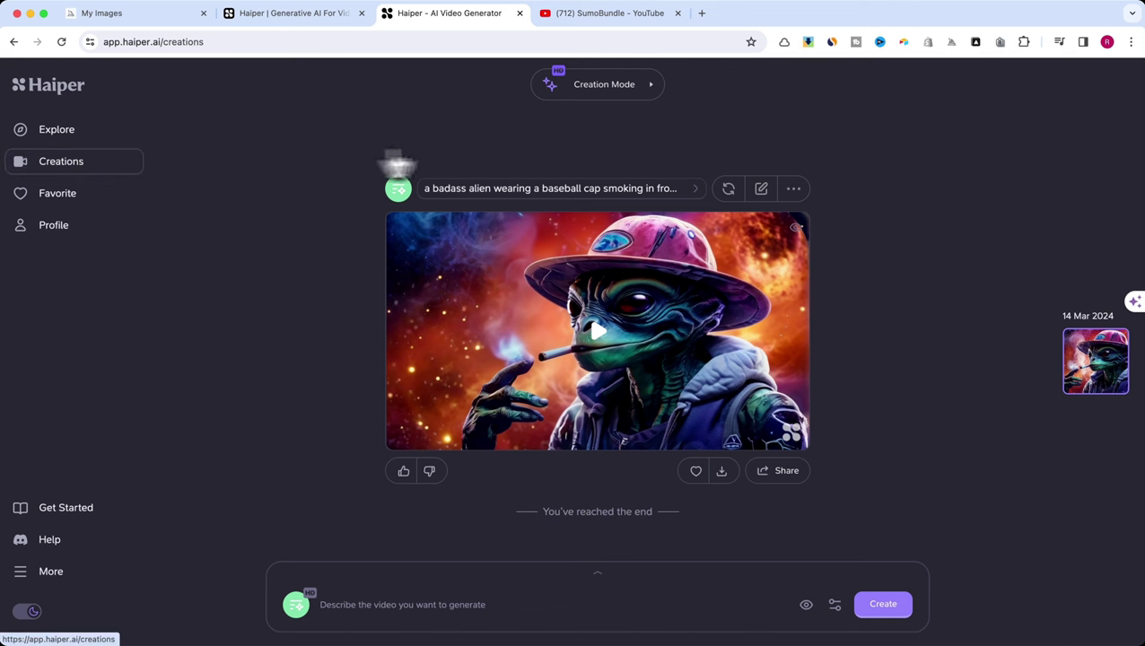
Choose Animate Your Image (HD) and upload the Midjourney alien image from Downloads.
left_click(598, 93)
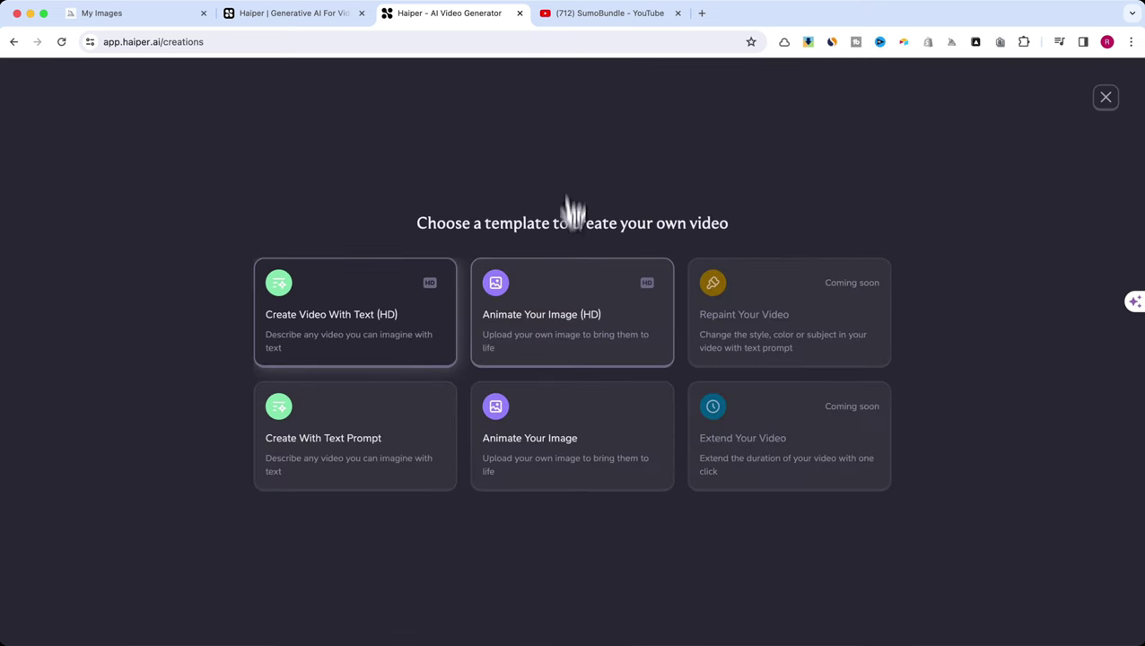
left_click(573, 301)
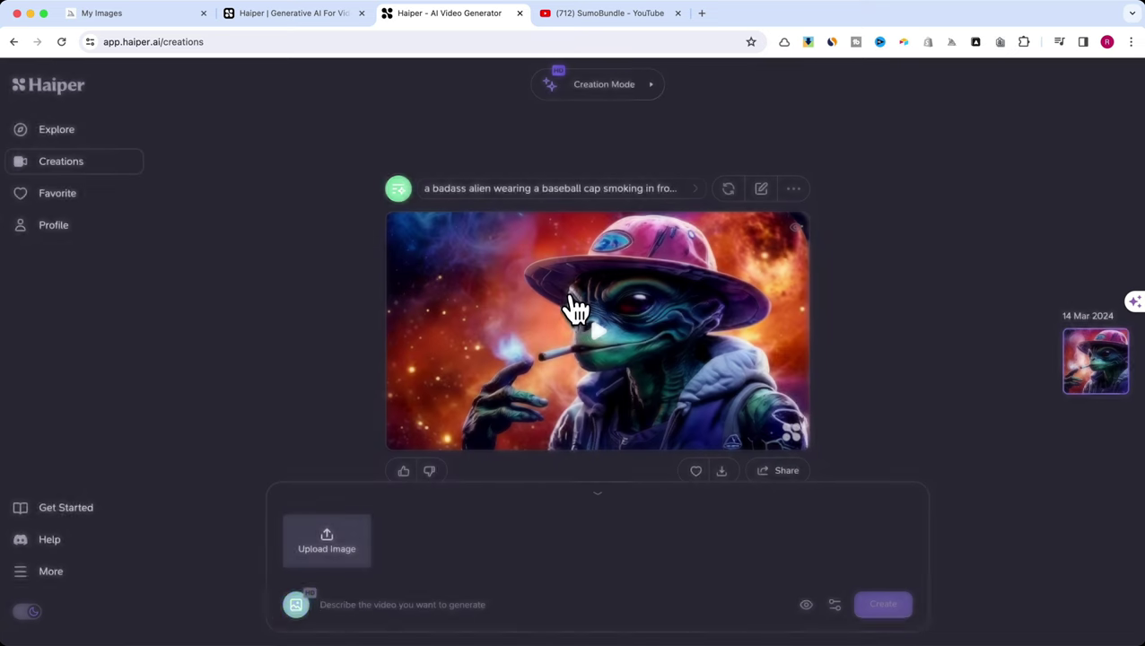
left_click(341, 564)
left_click(216, 193)
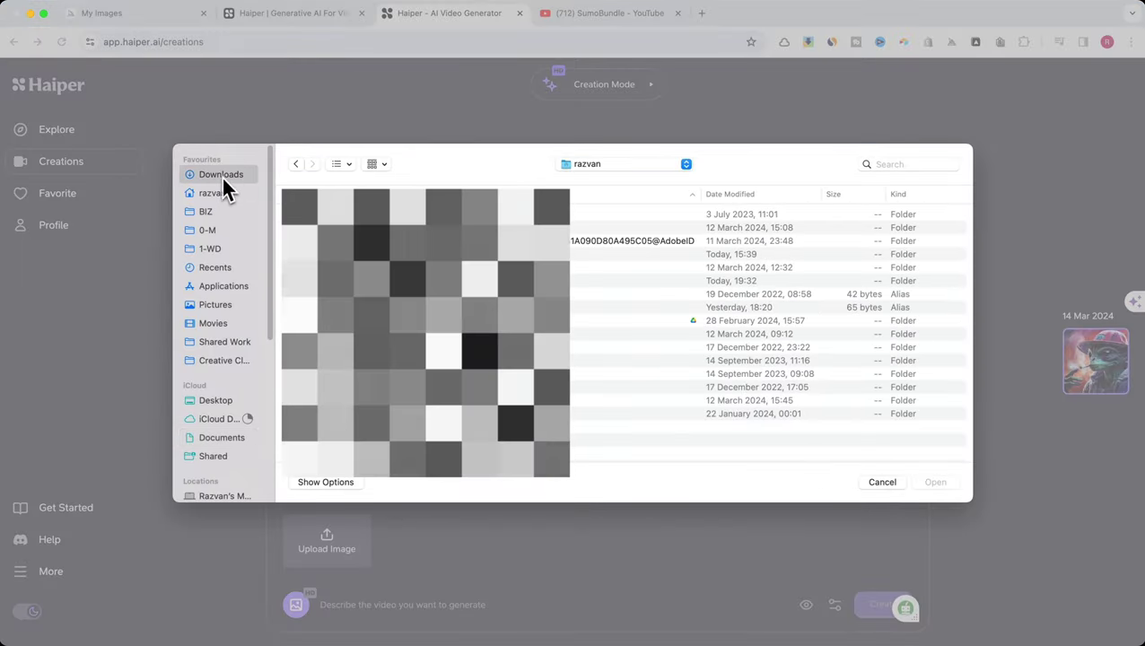
left_click(221, 175)
double_click(348, 216)
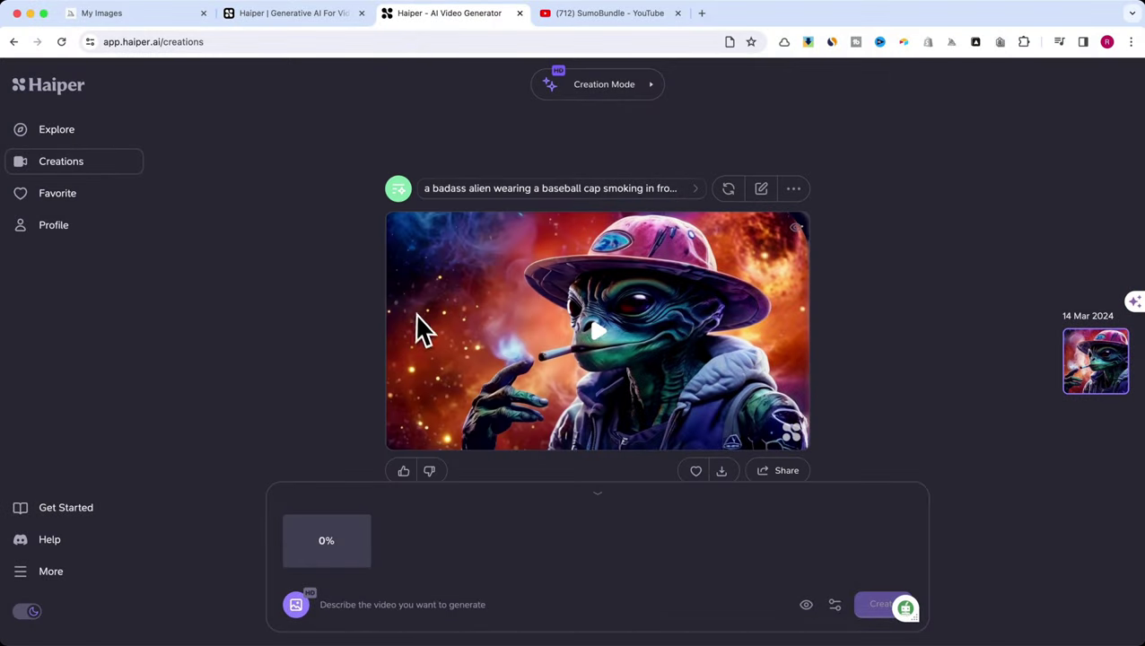
Paste the same alien galaxy prompt and generate the image-animated video.
left_click(383, 606)
type("a badass alien wearing a baseball cap smoking in front of a galaxy background with planets and nebulas --ar 16:9")
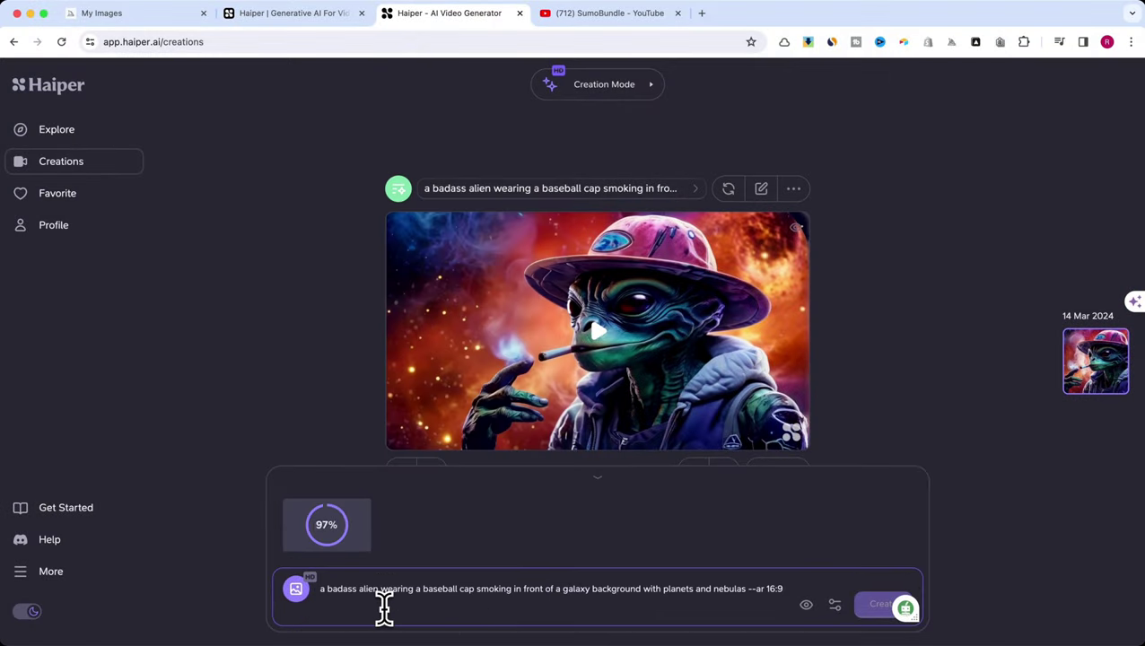
left_click(880, 607)
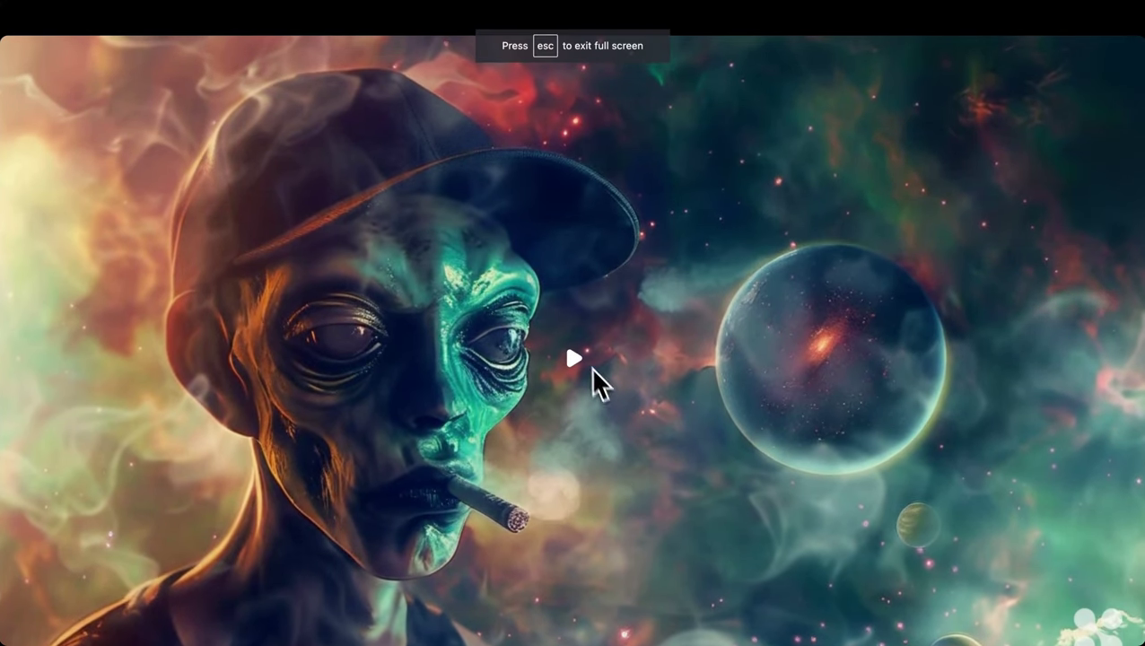
Play and pause the image-animated video, exit full screen, and compare both alien videos.
left_click(568, 362)
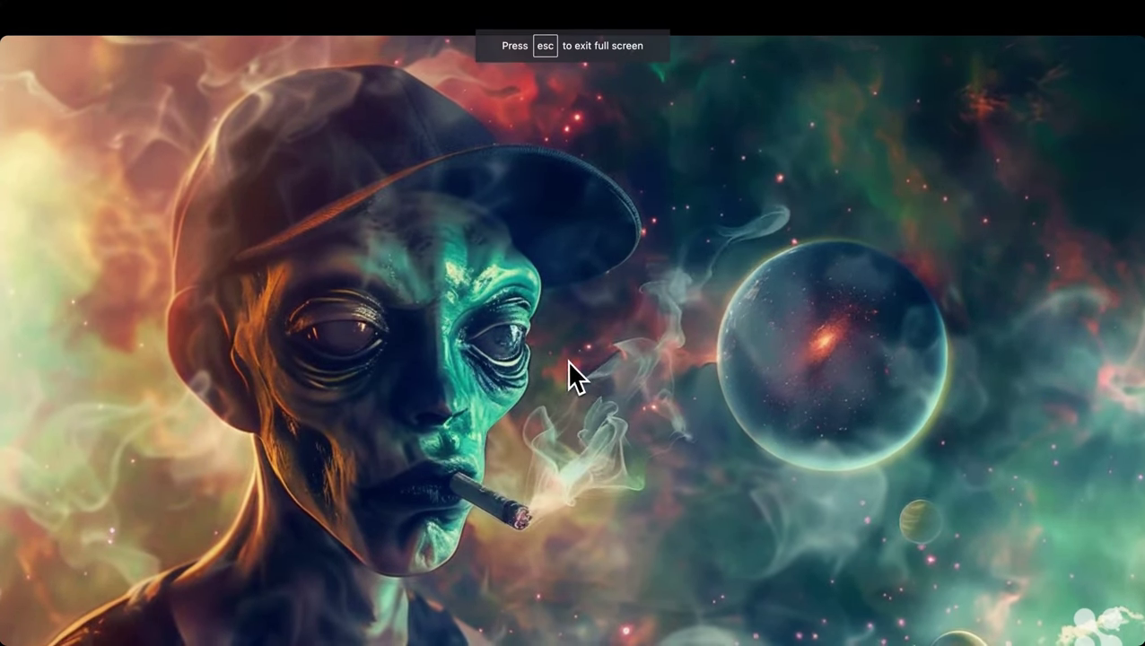
left_click(808, 371)
key("Escape")
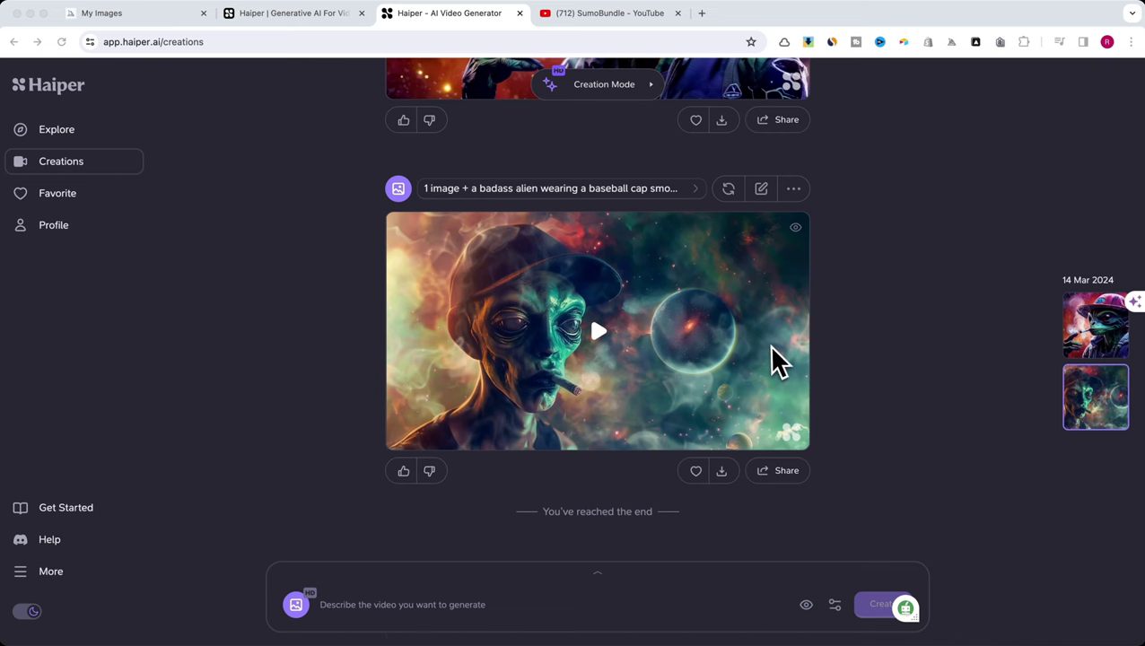
scroll(777, 359, "up", 6)
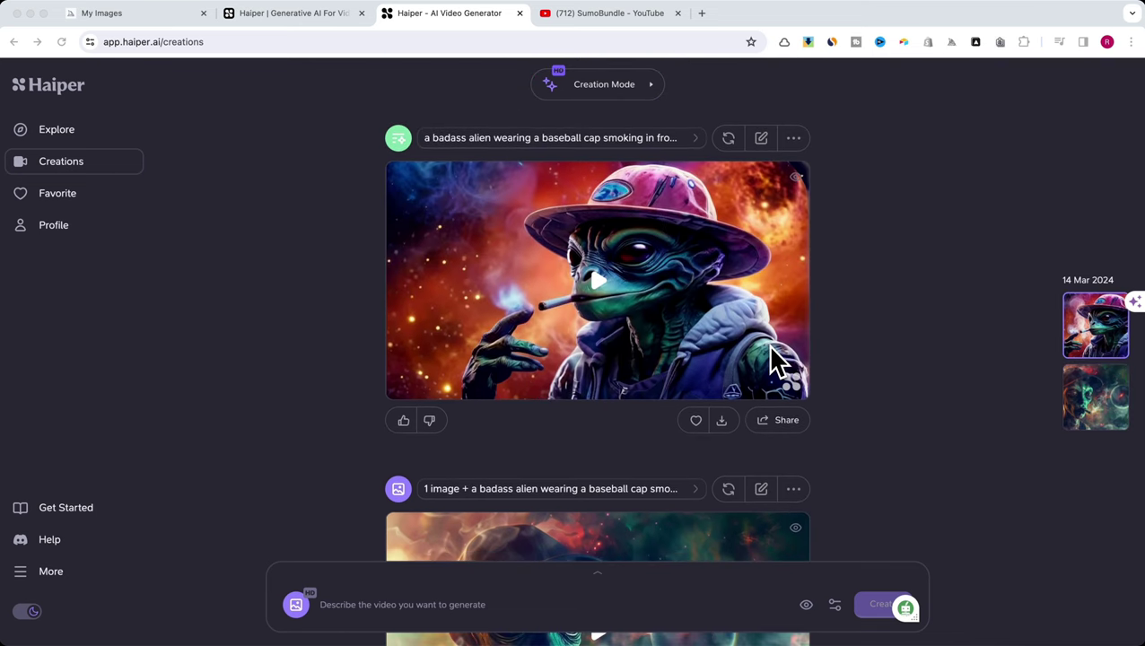
scroll(777, 359, "down", 6)
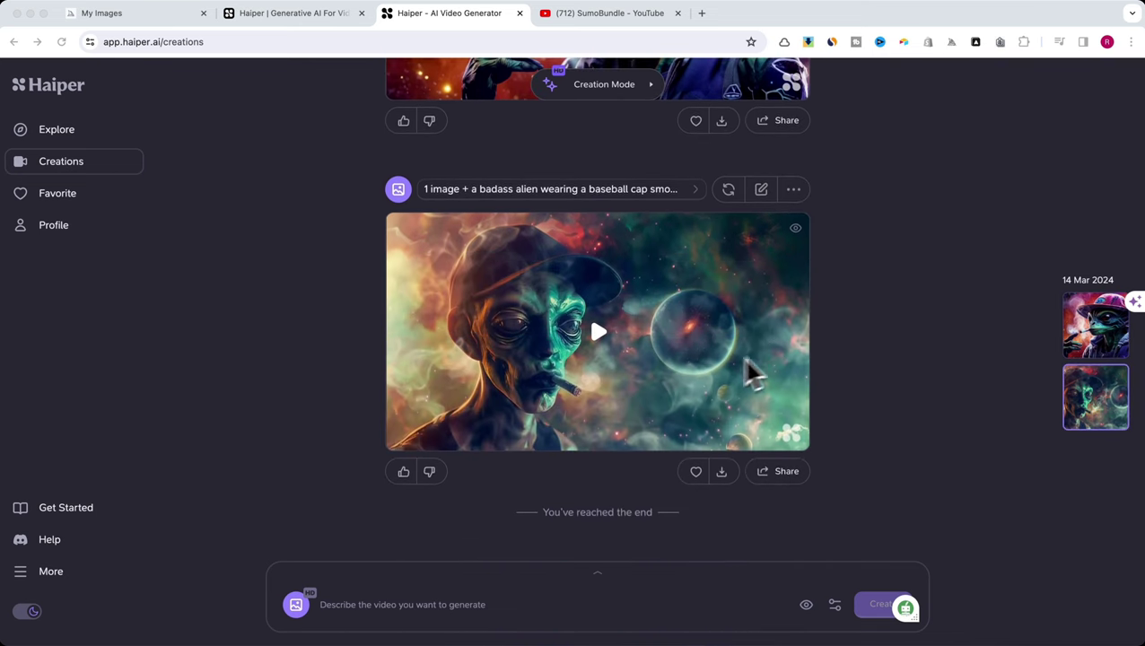
scroll(575, 351, "up", 1)
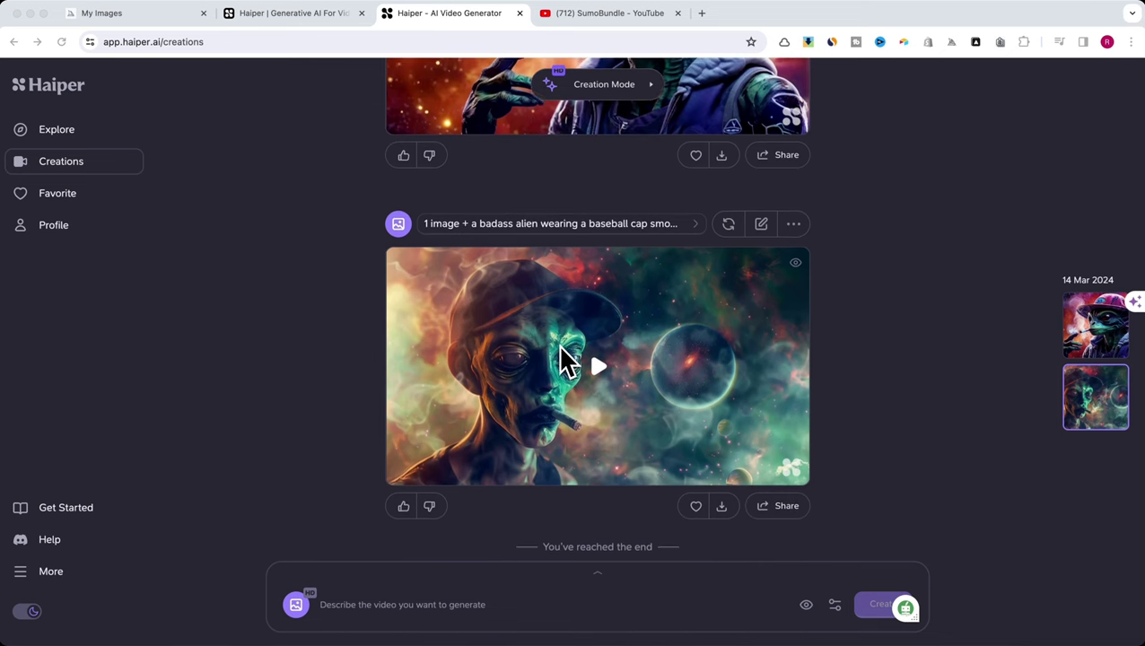
Return to Midjourney's My Images tab and scroll through the cap-wearing alien batches.
left_click(145, 18)
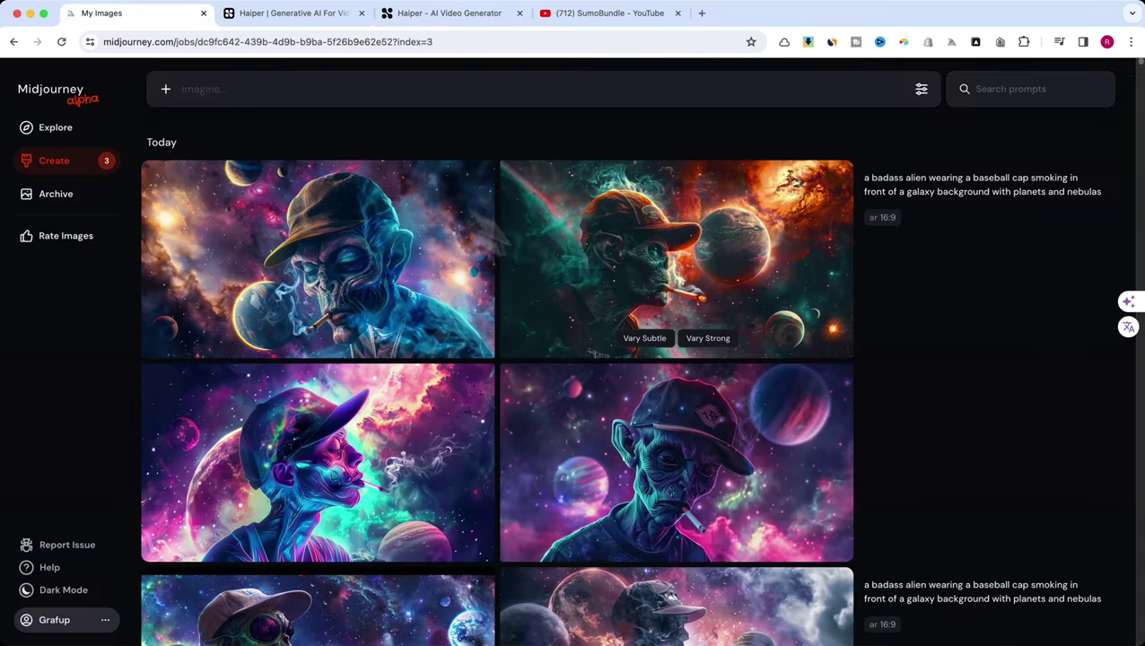
scroll(606, 306, "down", 2)
scroll(599, 299, "down", 5)
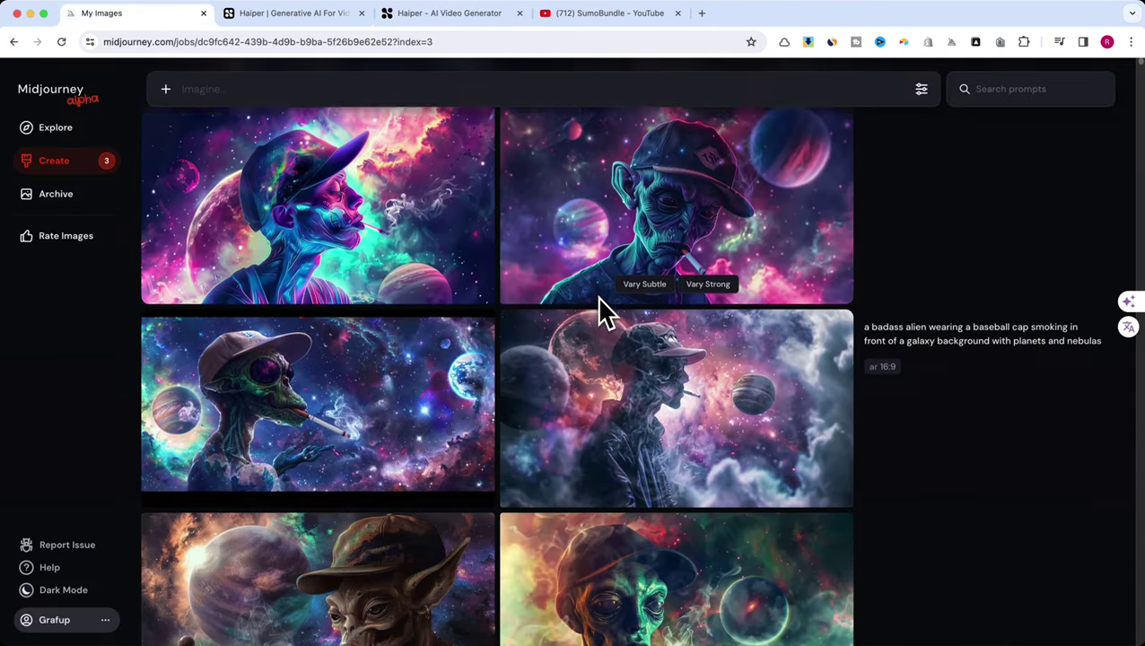
scroll(601, 309, "up", 1)
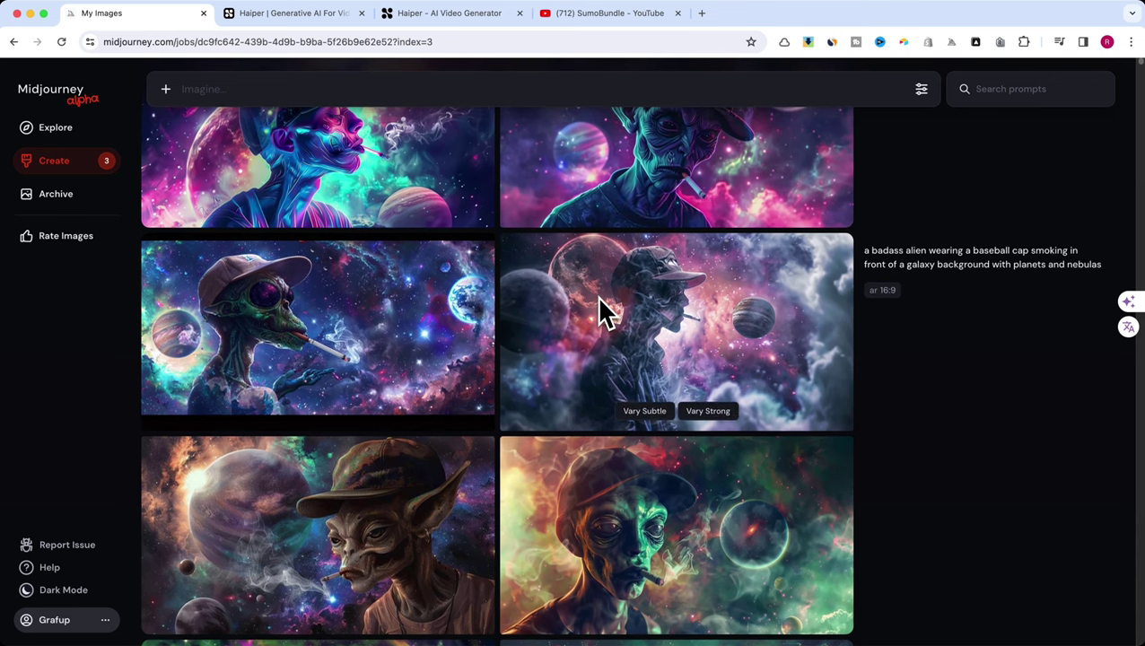
scroll(603, 309, "down", 7)
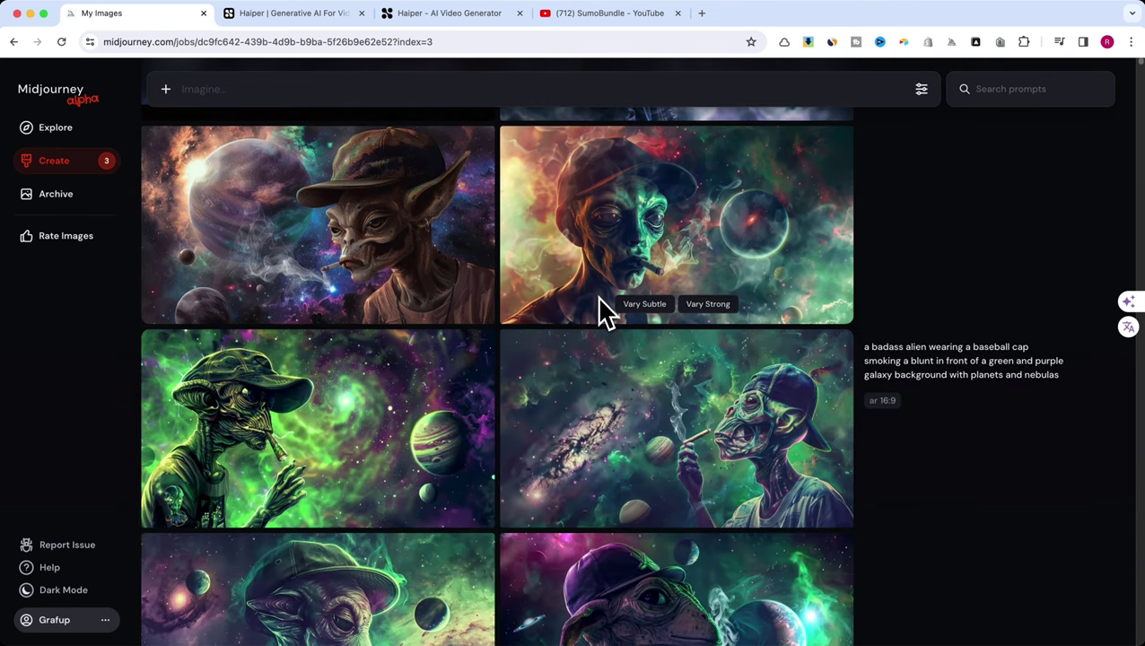
scroll(600, 299, "down", 2)
scroll(600, 299, "up", 12)
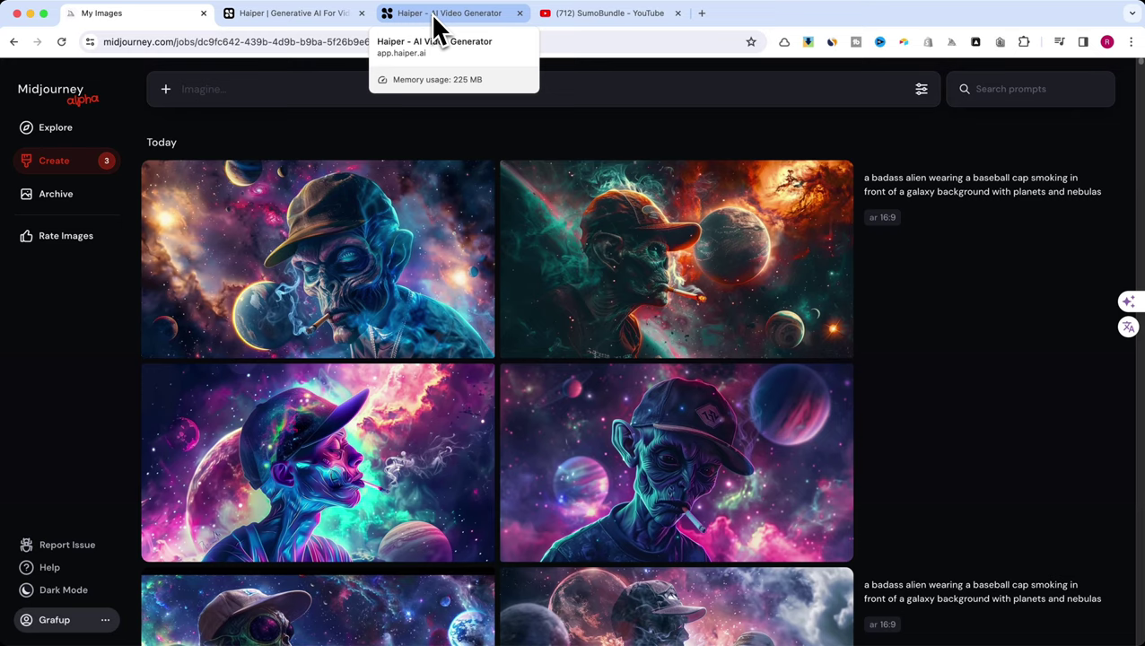
Switch to the YouTube tab and browse the SumoBundle channel page with its Generative Fill tutorial.
left_click(437, 14)
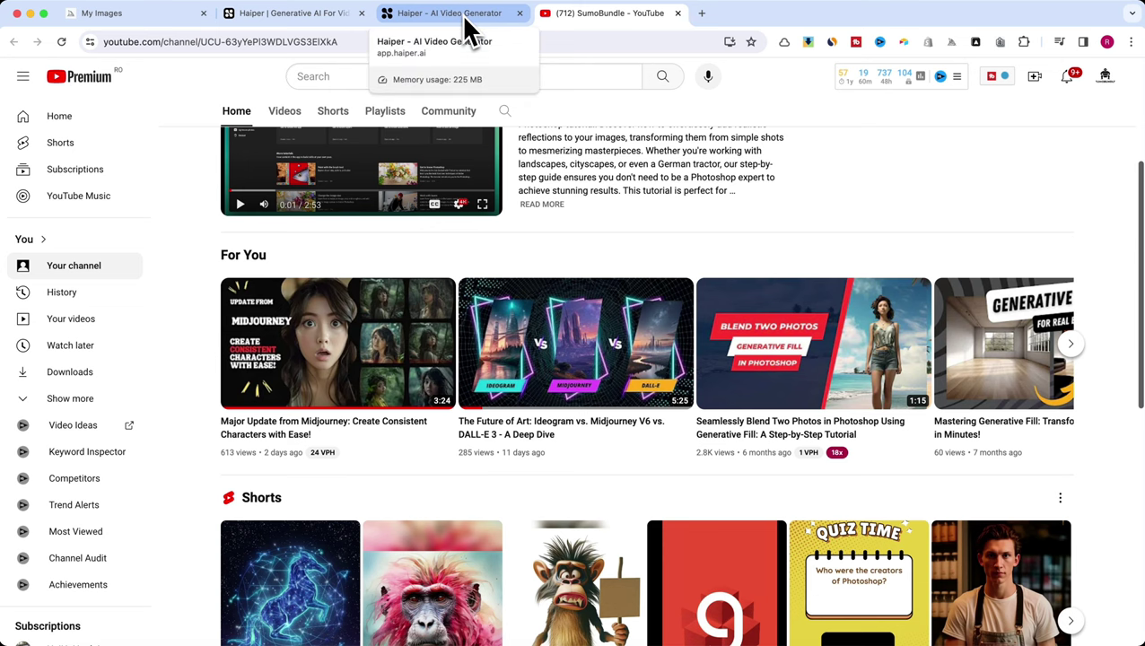
scroll(596, 210, "down", 1)
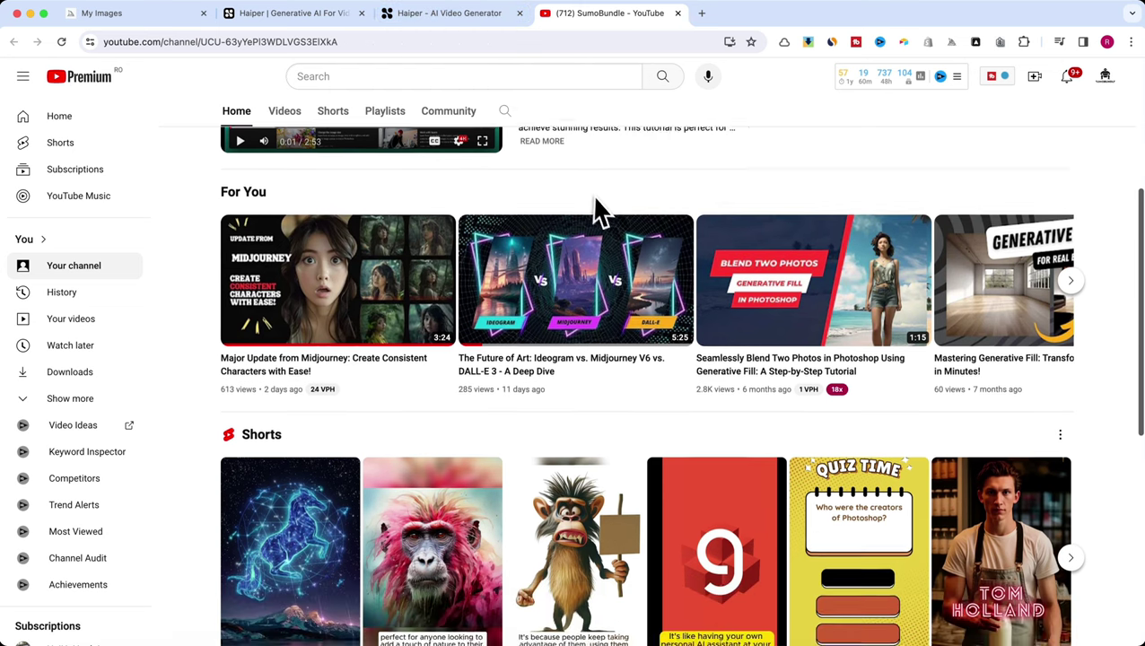
scroll(601, 223, "up", 4)
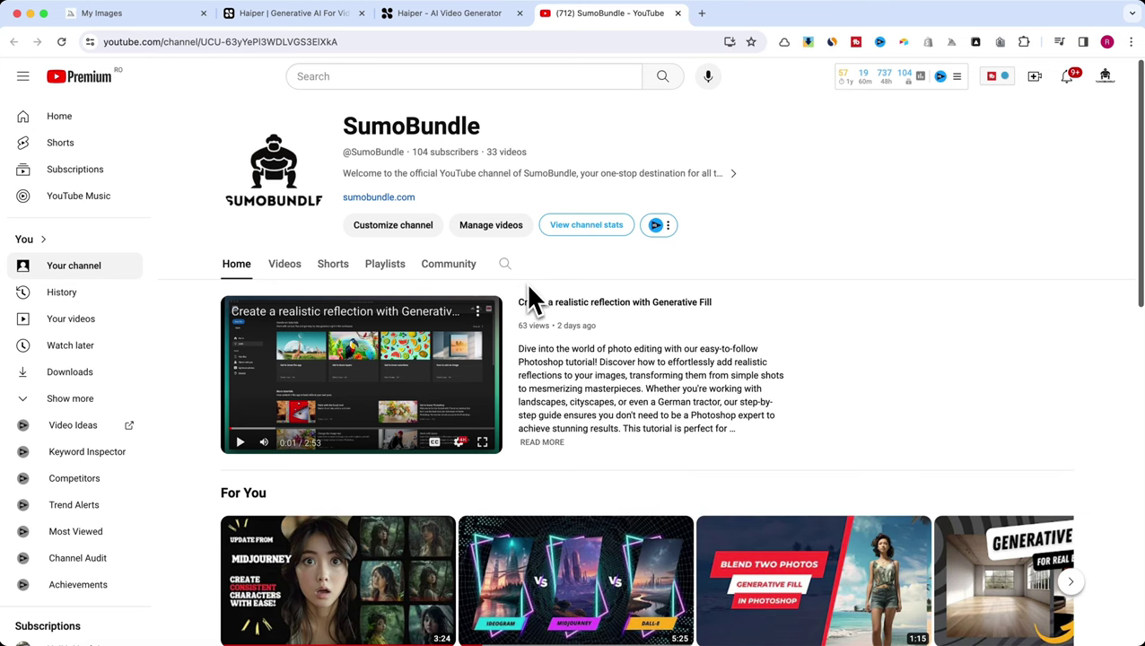
scroll(543, 286, "down", 1)
scroll(608, 256, "down", 3)
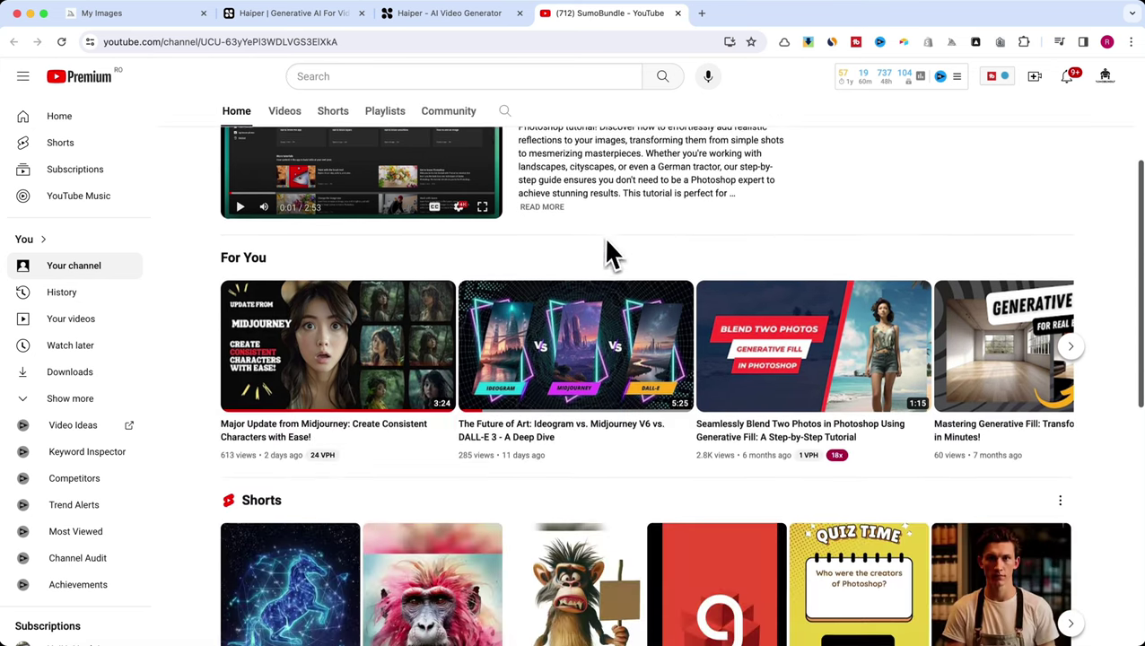
scroll(607, 254, "up", 4)
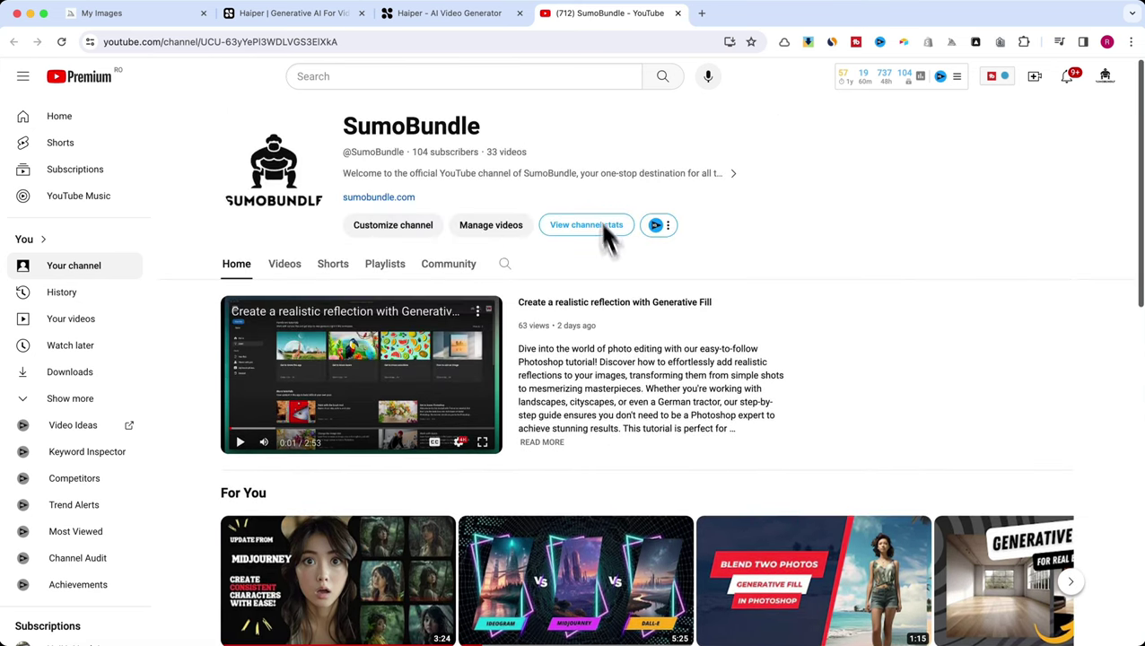